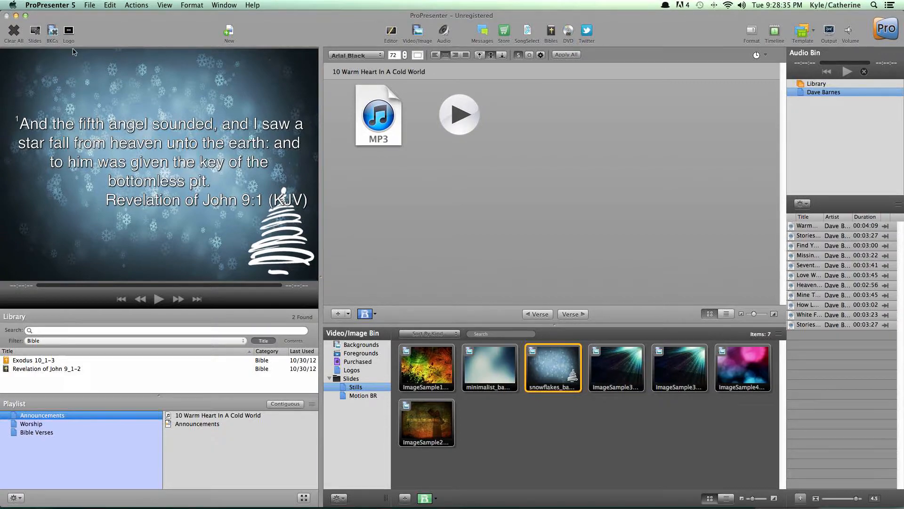
Step: Put the logo on the output and clear the live background
{"action": "left_click", "coordinate": [69, 32]}
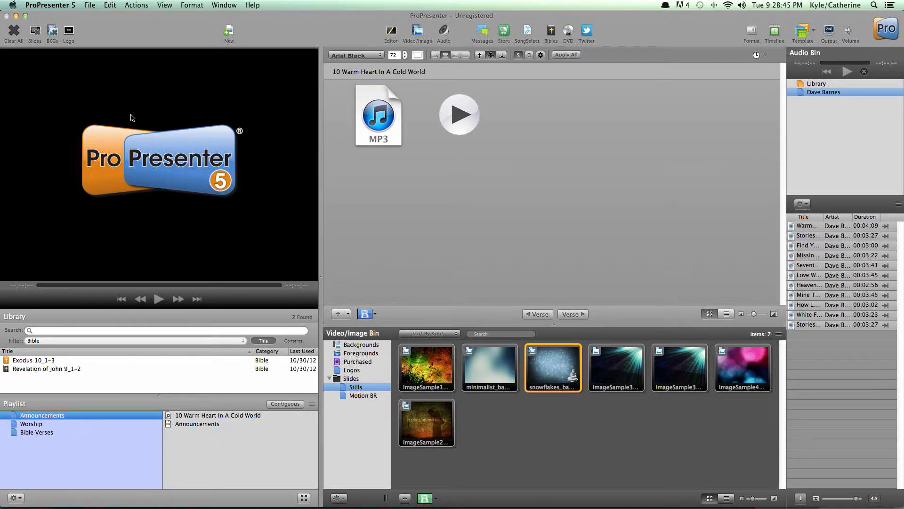
{"action": "left_click", "coordinate": [53, 39]}
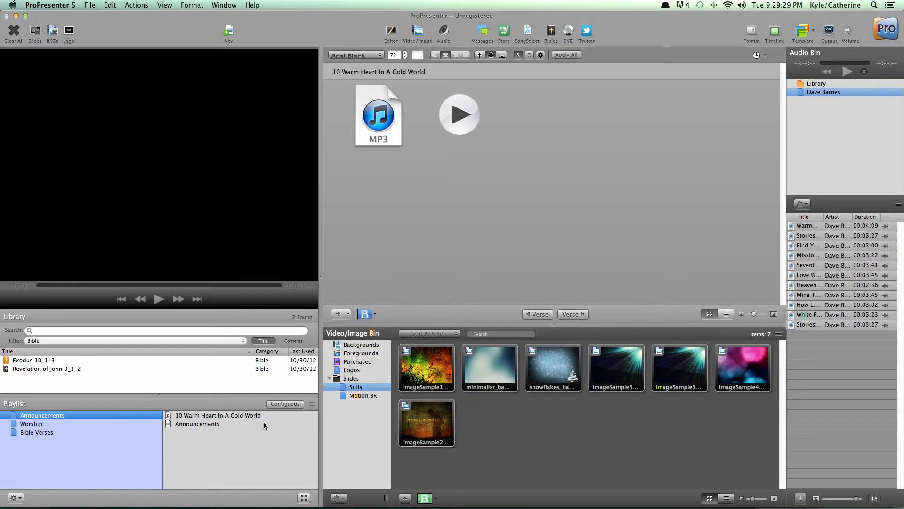
Step: Set the library filter to All and browse through the listed titles
{"action": "left_click", "coordinate": [231, 341]}
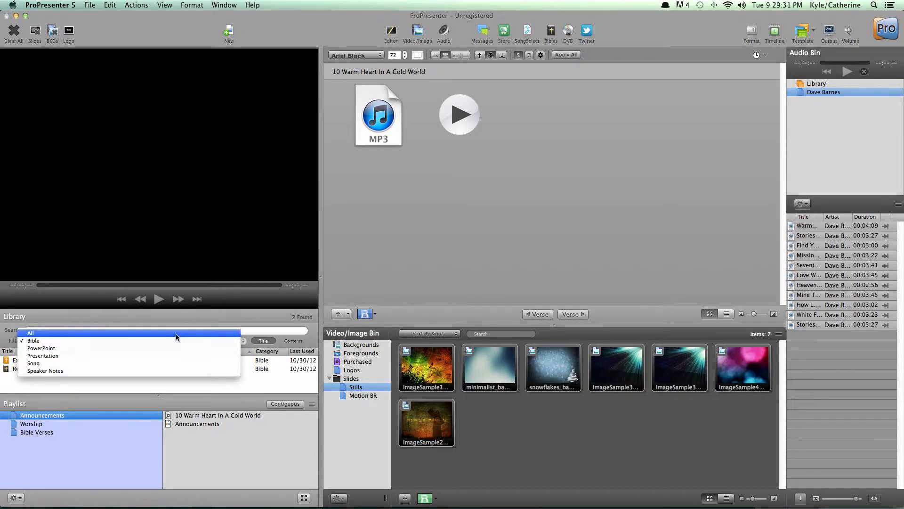
{"action": "left_click", "coordinate": [177, 333]}
{"action": "scroll", "coordinate": [150, 370], "scroll_direction": "down", "scroll_amount": 10}
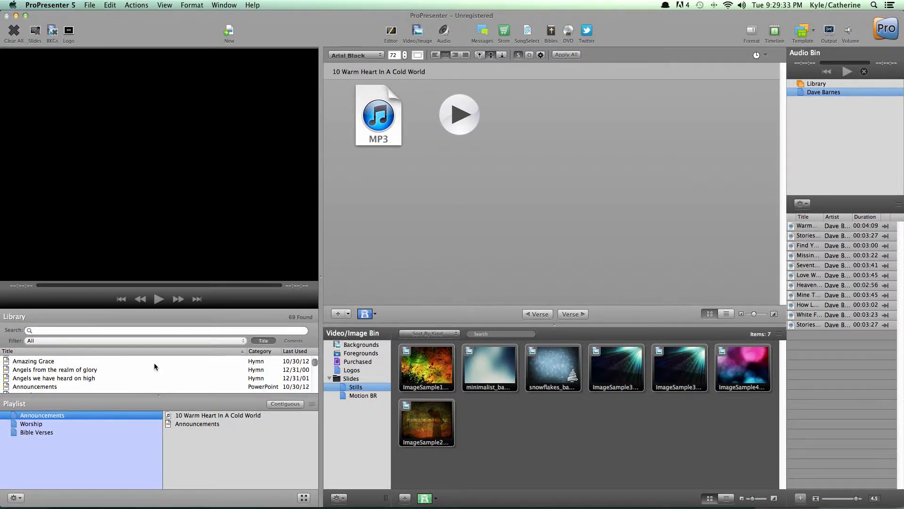
{"action": "scroll", "coordinate": [163, 368], "scroll_direction": "up", "scroll_amount": 5}
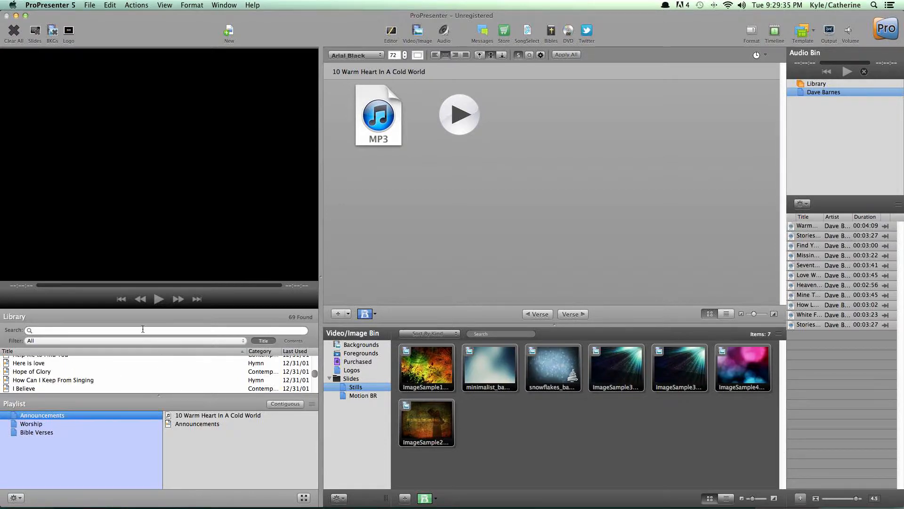
Step: Search the library for "hope of" and clear the search
{"action": "left_click", "coordinate": [140, 329]}
{"action": "type", "text": "hope of"}
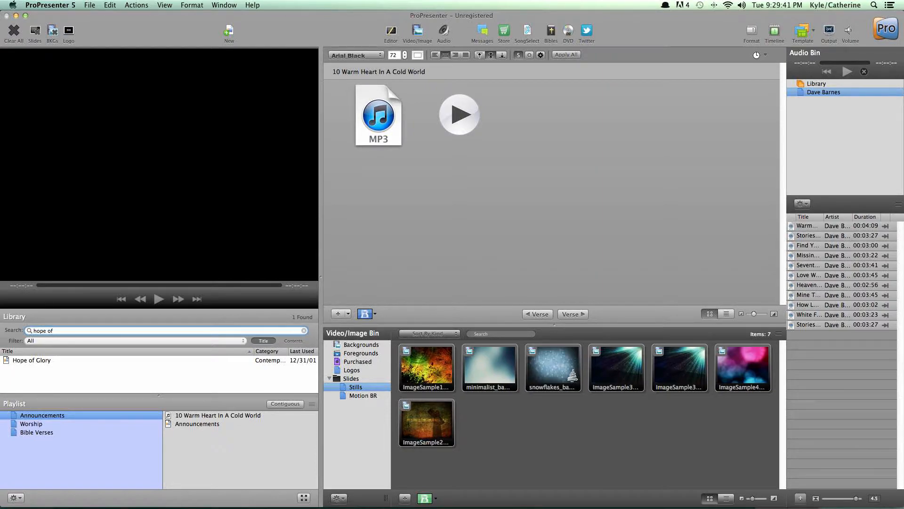
{"action": "left_click", "coordinate": [304, 330]}
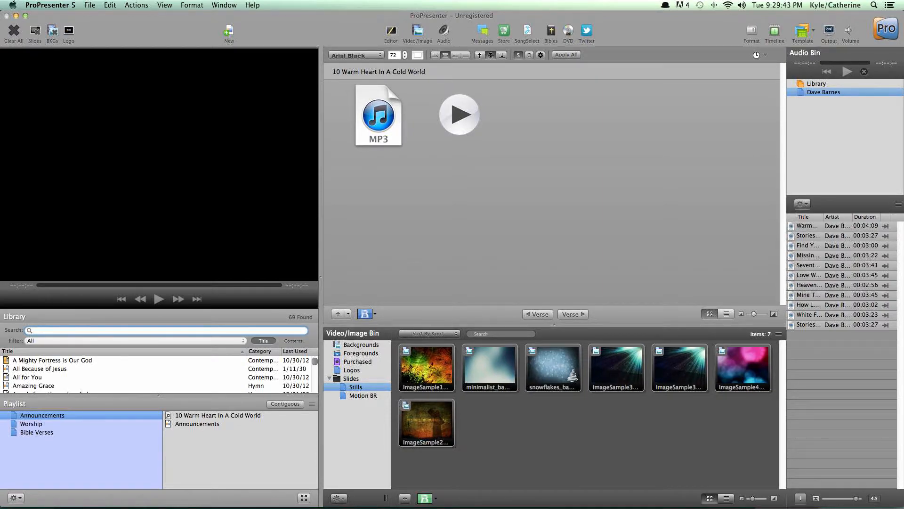
Step: Filter the library by Song and open the song Enough
{"action": "left_click", "coordinate": [137, 340]}
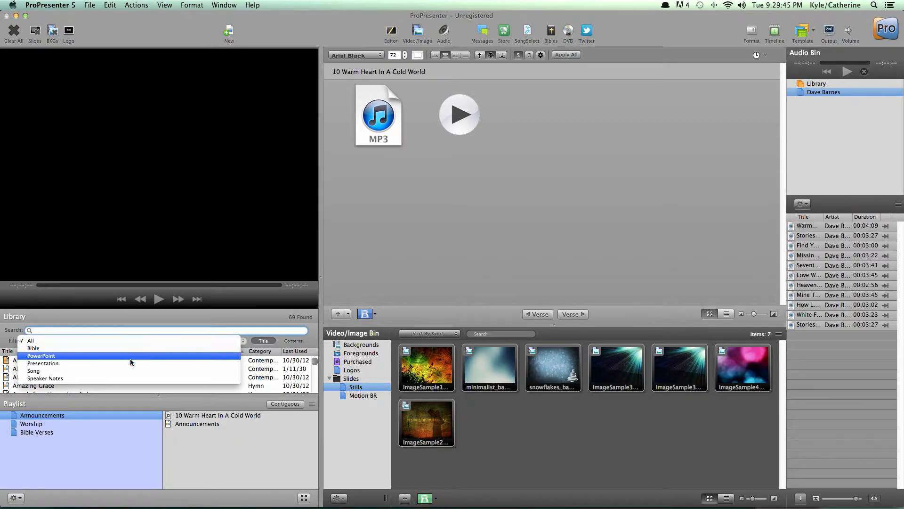
{"action": "left_click", "coordinate": [126, 370]}
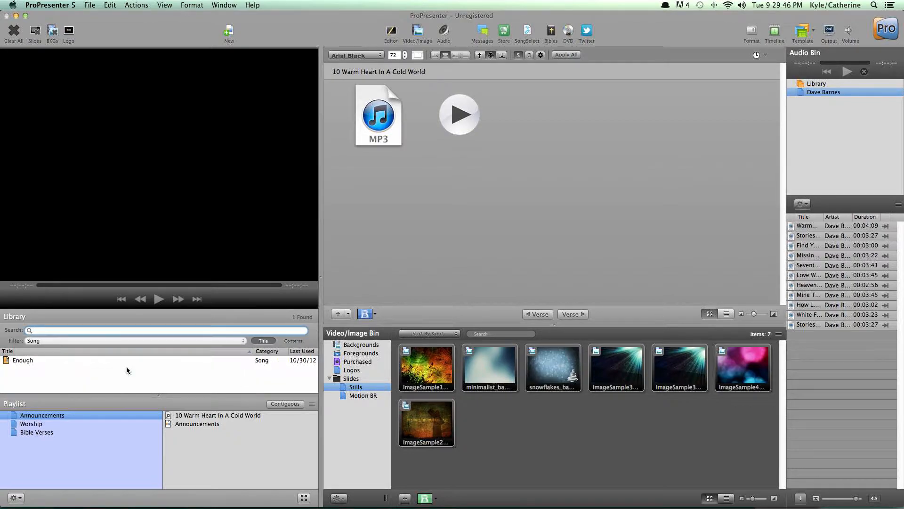
{"action": "left_click", "coordinate": [61, 359]}
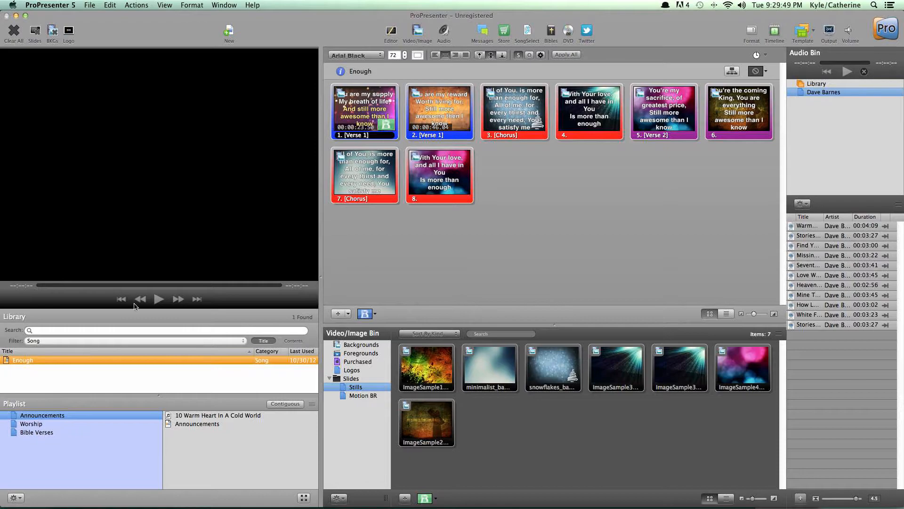
Step: Select the Worship playlist and set the library filter to All, browsing the full list
{"action": "left_click", "coordinate": [66, 423]}
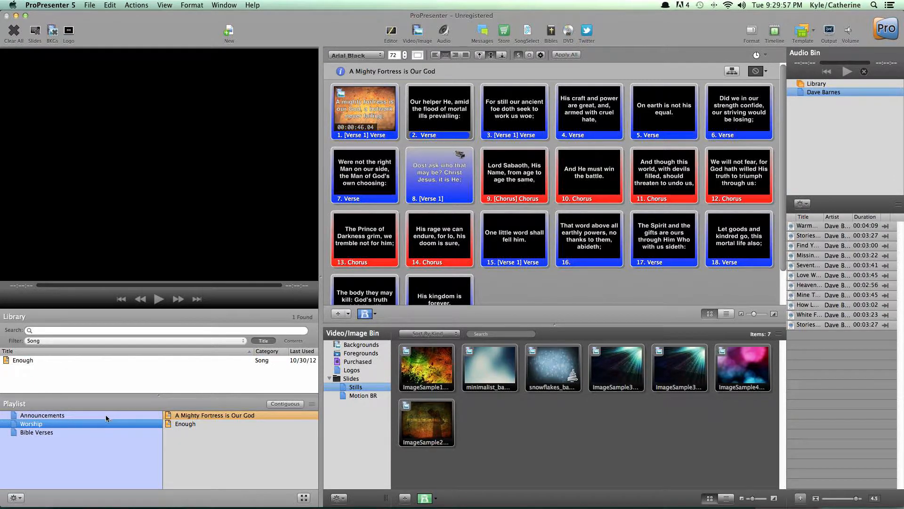
{"action": "left_click", "coordinate": [113, 354]}
{"action": "left_click", "coordinate": [115, 343]}
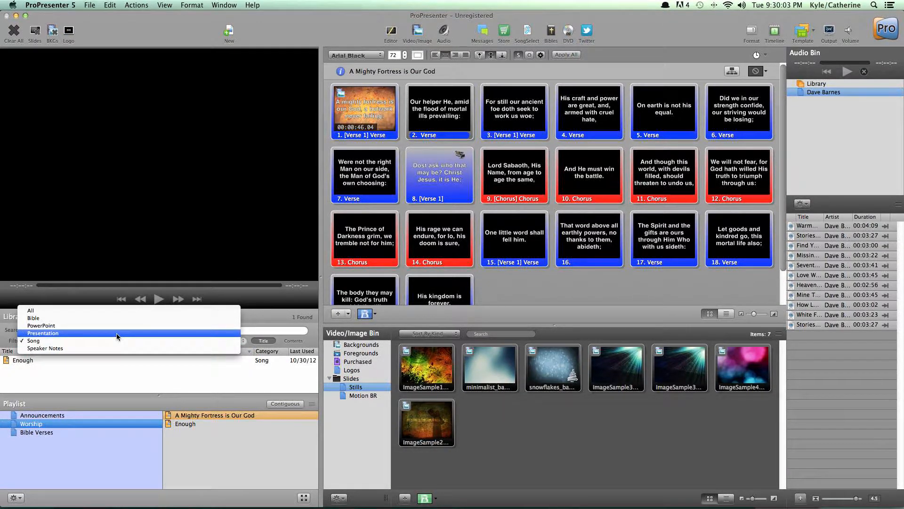
{"action": "left_click", "coordinate": [97, 316]}
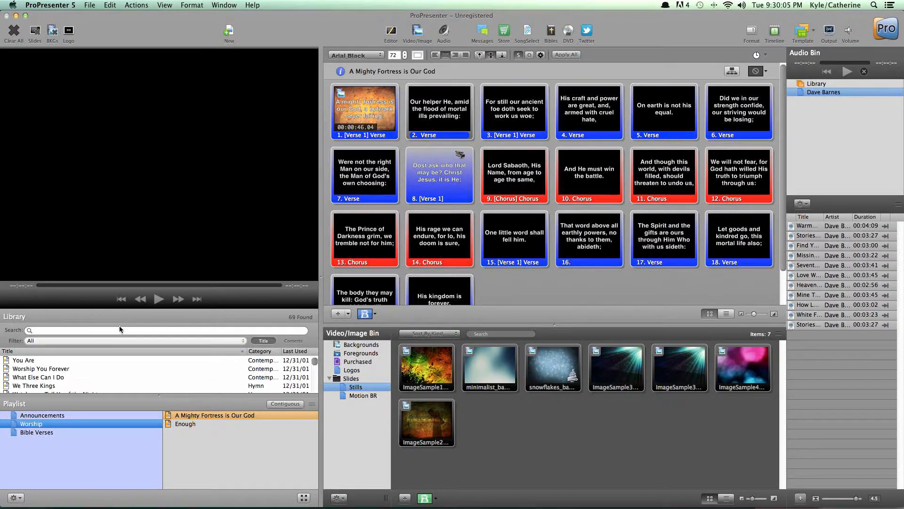
{"action": "scroll", "coordinate": [117, 376], "scroll_direction": "up", "scroll_amount": 20}
{"action": "scroll", "coordinate": [127, 375], "scroll_direction": "down", "scroll_amount": 2}
{"action": "scroll", "coordinate": [127, 372], "scroll_direction": "up", "scroll_amount": 20}
Step: Filter the library by Speaker Notes, Song, PowerPoint and Presentation in turn, and return the filter to All
{"action": "left_click", "coordinate": [129, 340]}
{"action": "left_click", "coordinate": [126, 374]}
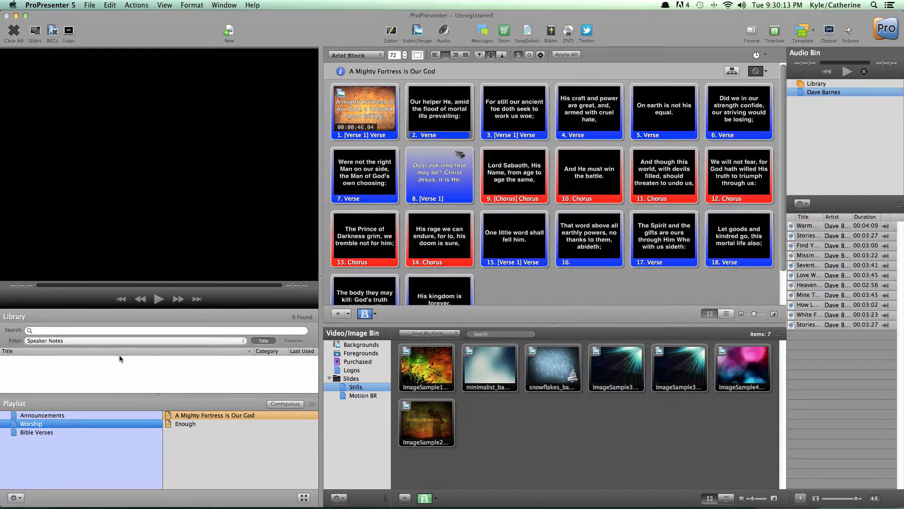
{"action": "left_click", "coordinate": [120, 343]}
{"action": "left_click", "coordinate": [101, 334]}
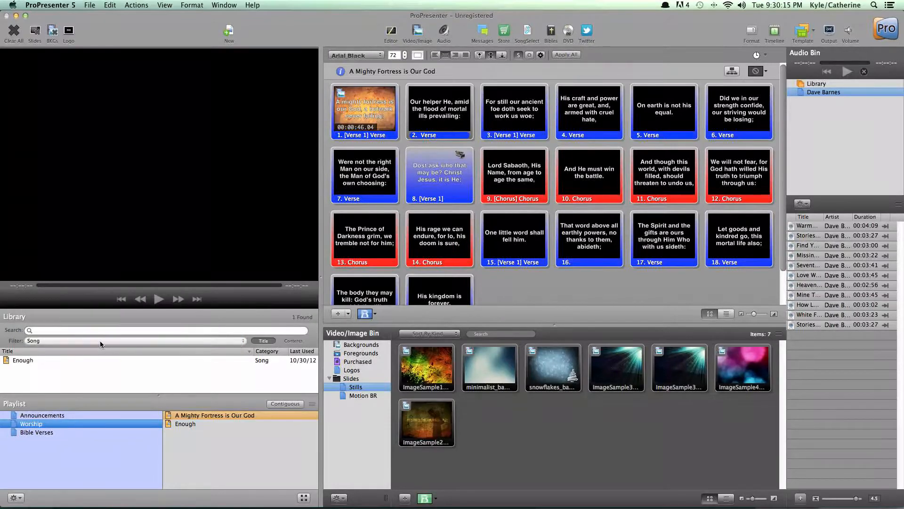
{"action": "left_click", "coordinate": [100, 340]}
{"action": "left_click", "coordinate": [99, 330]}
{"action": "left_click", "coordinate": [93, 341]}
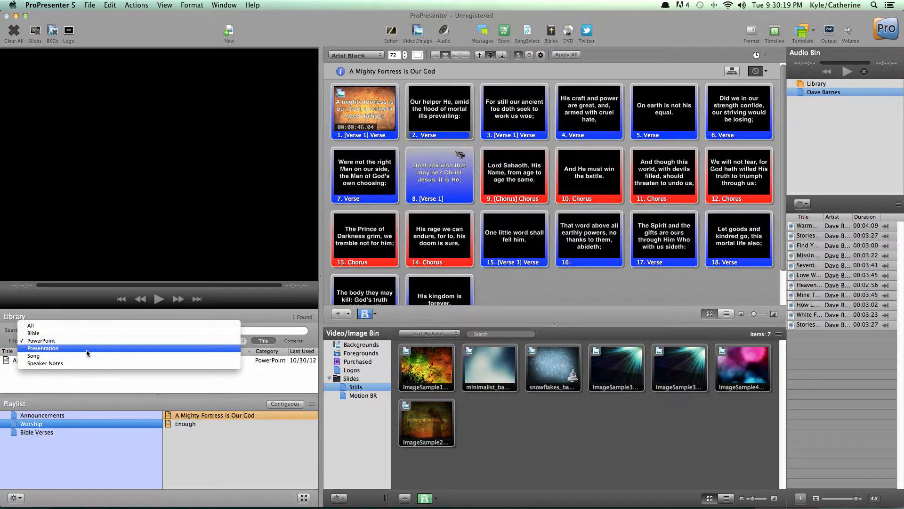
{"action": "left_click", "coordinate": [87, 352]}
{"action": "left_click", "coordinate": [84, 345]}
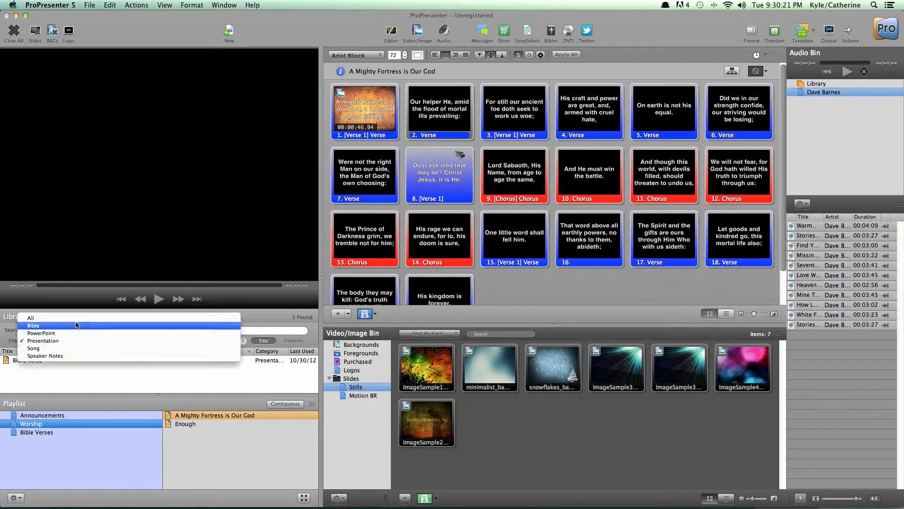
{"action": "left_click", "coordinate": [75, 318]}
Step: Sort the library by Category, Title and Last Used, finishing with the Title sort
{"action": "scroll", "coordinate": [186, 376], "scroll_direction": "down", "scroll_amount": 10}
{"action": "left_click", "coordinate": [257, 352]}
{"action": "scroll", "coordinate": [259, 363], "scroll_direction": "up", "scroll_amount": 5}
{"action": "left_click", "coordinate": [208, 351]}
{"action": "left_click", "coordinate": [296, 351]}
{"action": "left_click", "coordinate": [119, 353]}
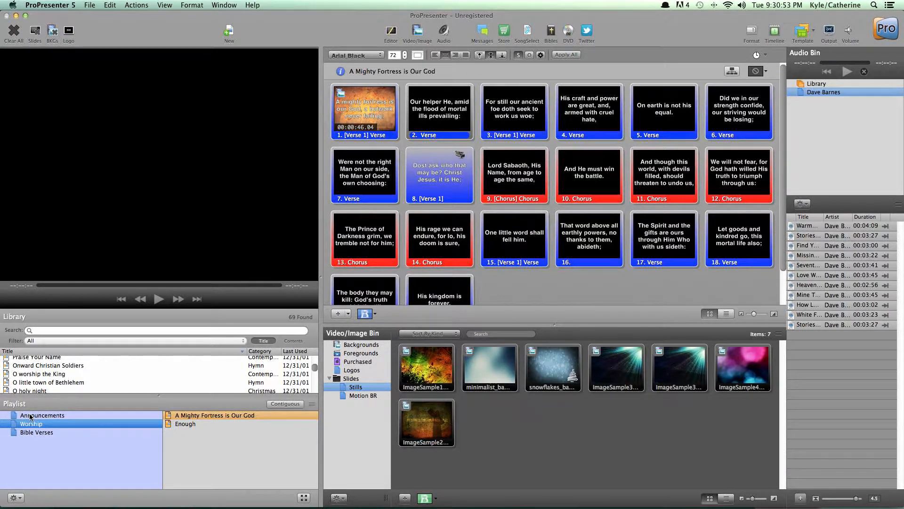
Step: Open the Announcements playlist and view its two items, 10 Warm Heart In A Cold World and Announcements
{"action": "left_click", "coordinate": [80, 417]}
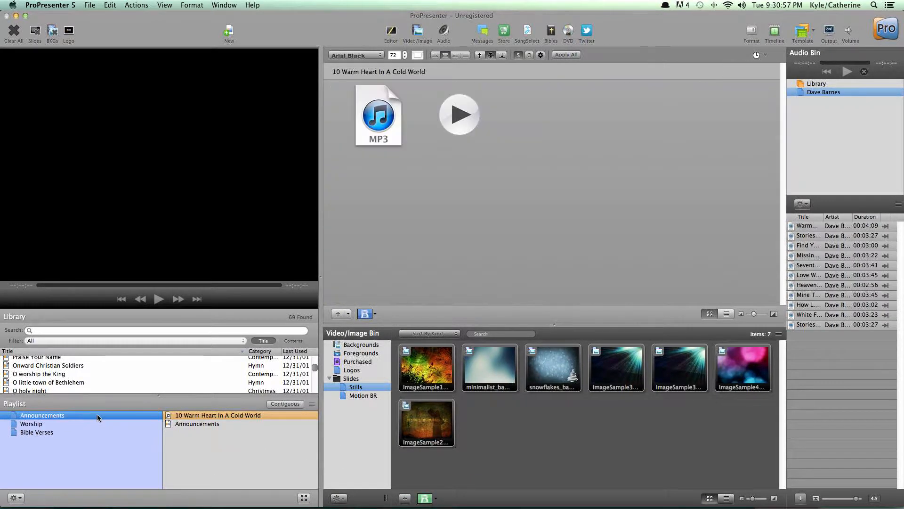
{"action": "left_click", "coordinate": [208, 416]}
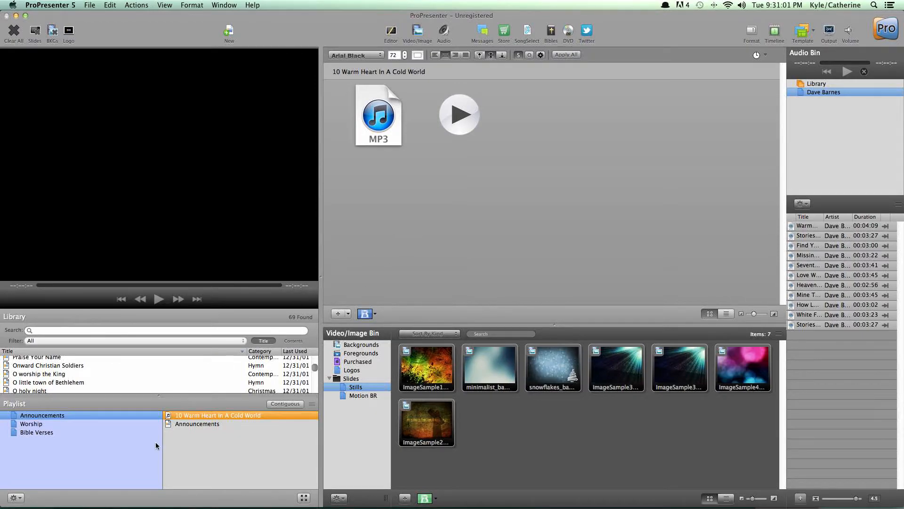
{"action": "left_click", "coordinate": [199, 424]}
{"action": "left_click", "coordinate": [226, 415]}
Step: Try to add the Warm Heart track from the Dave Barnes audio playlist to the Announcements playlist
{"action": "left_click", "coordinate": [823, 92]}
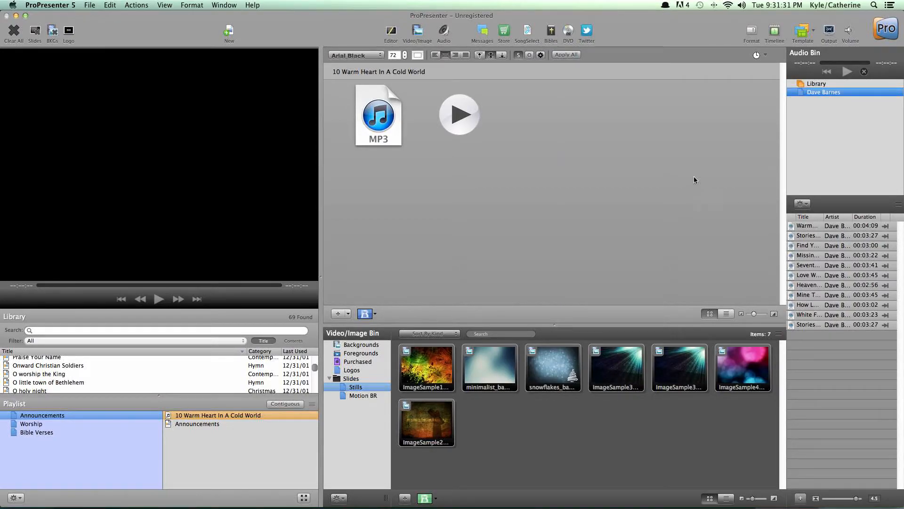
{"action": "left_click_drag", "start_coordinate": [858, 226], "coordinate": [249, 416]}
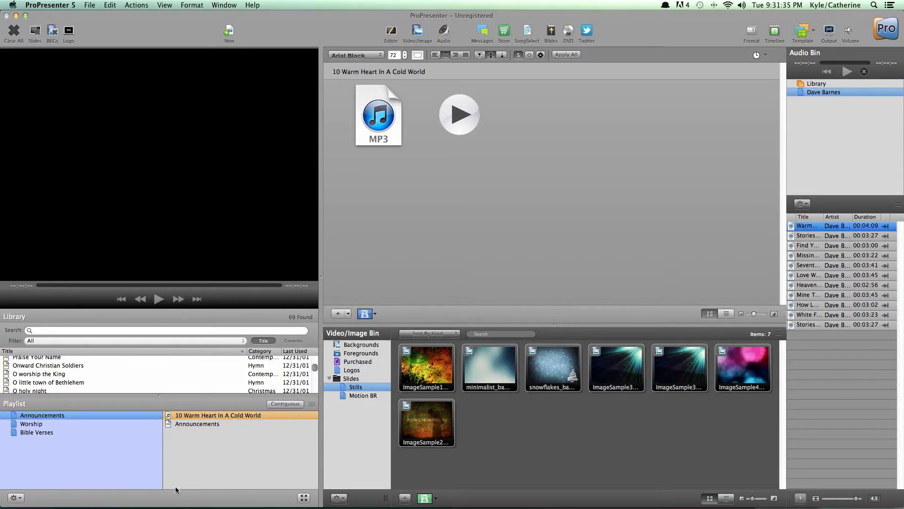
{"action": "left_click", "coordinate": [204, 416]}
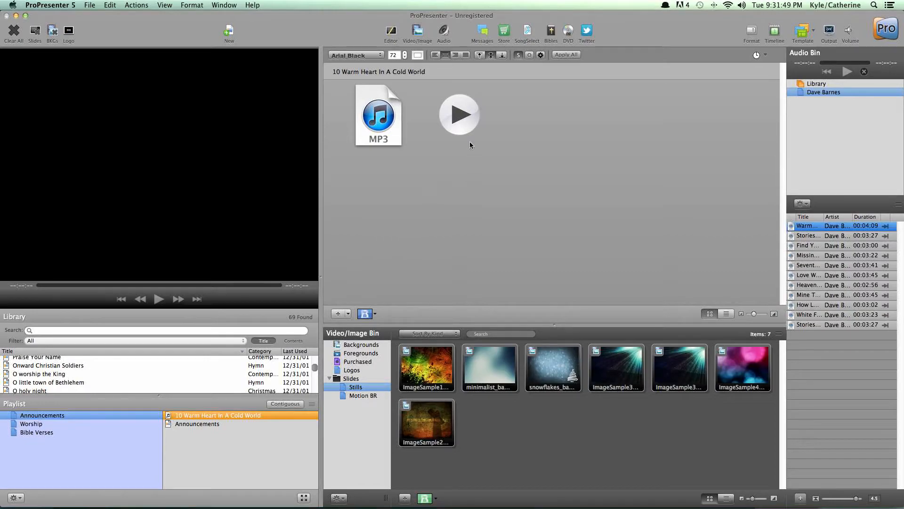
Step: Open the Announcements presentation and show its slides 1 through 6 in order on the output
{"action": "left_click", "coordinate": [221, 423]}
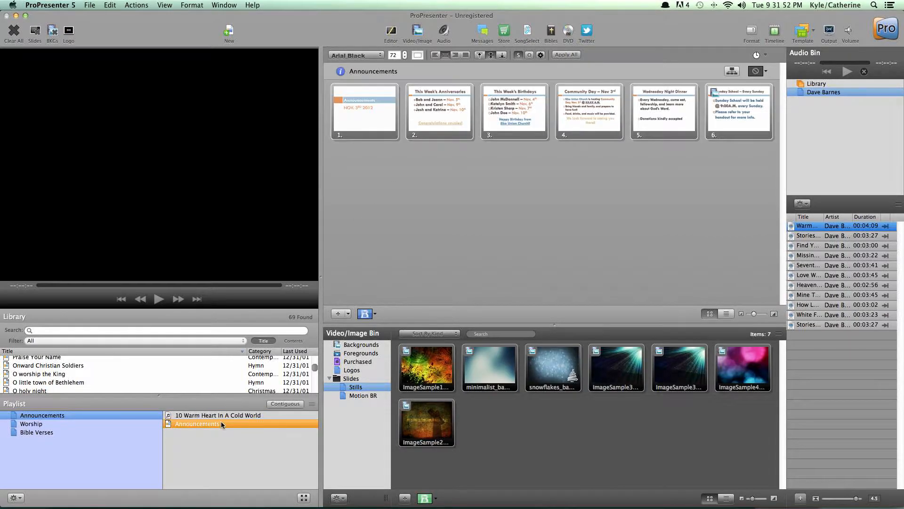
{"action": "left_click", "coordinate": [382, 116]}
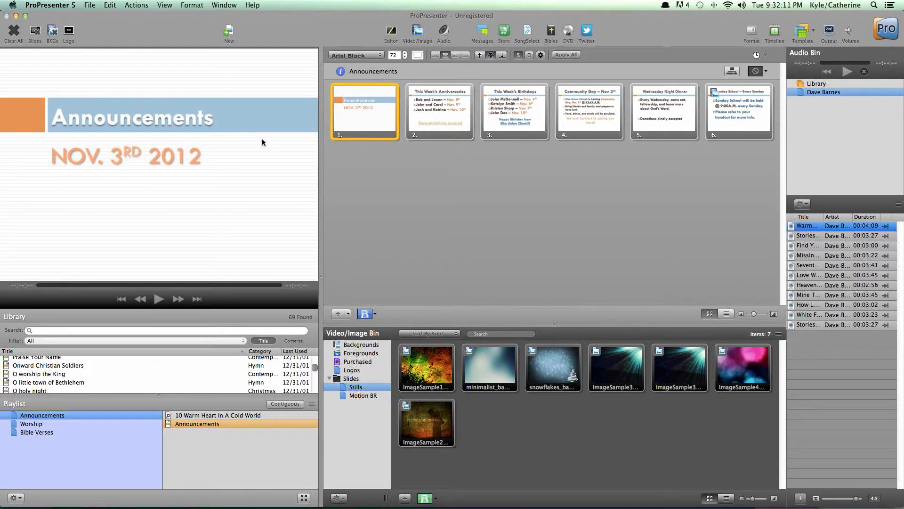
{"action": "left_click", "coordinate": [410, 113]}
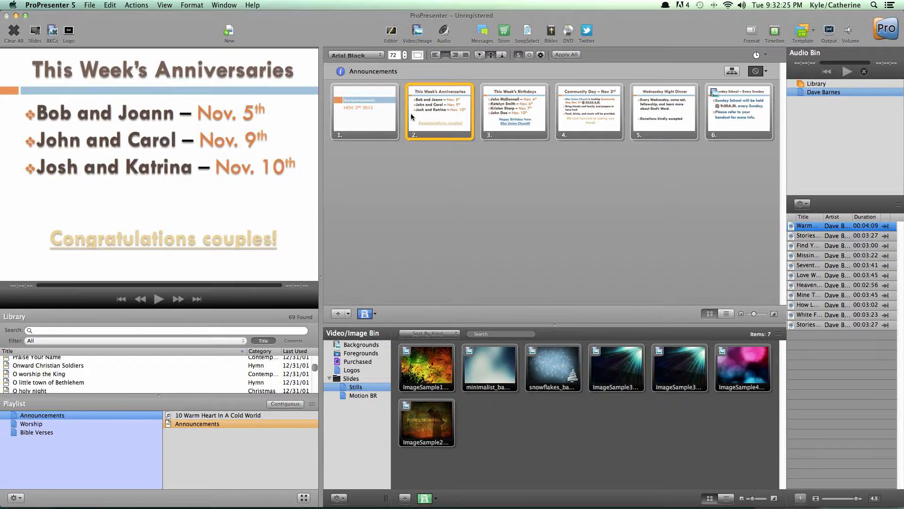
{"action": "key", "text": "Right"}
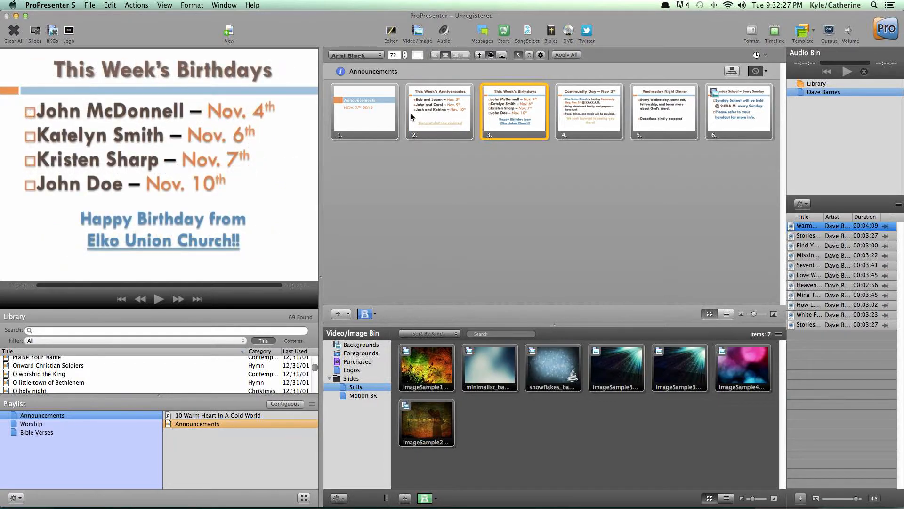
{"action": "key", "text": "Right"}
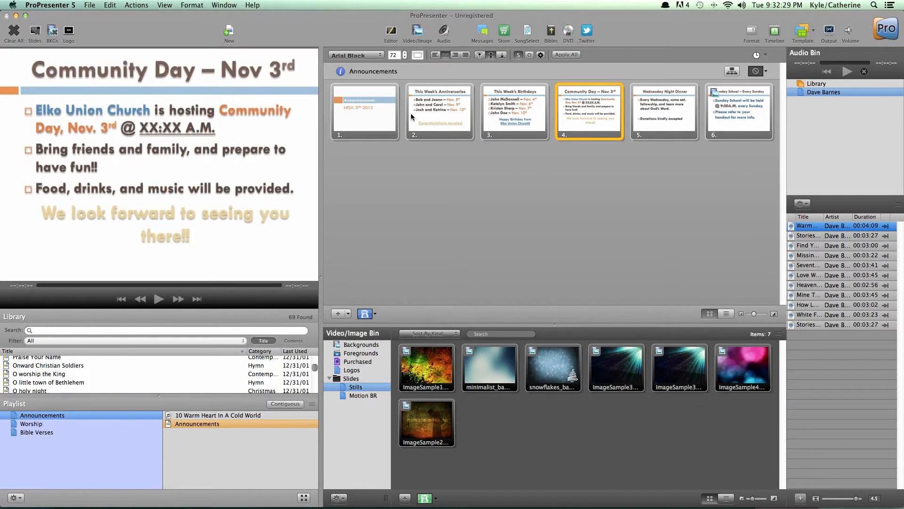
{"action": "key", "text": "Right"}
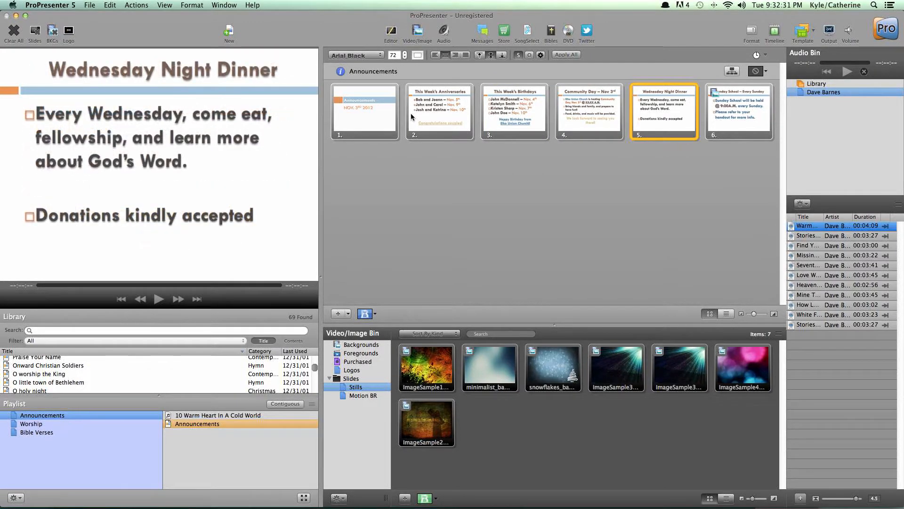
{"action": "key", "text": "Right"}
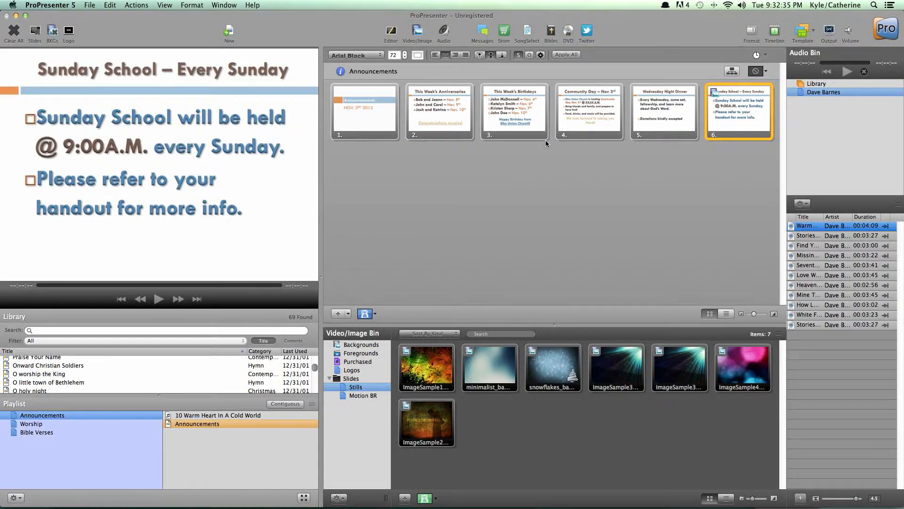
Step: Clear the live slide and its background from the output
{"action": "left_click", "coordinate": [37, 31]}
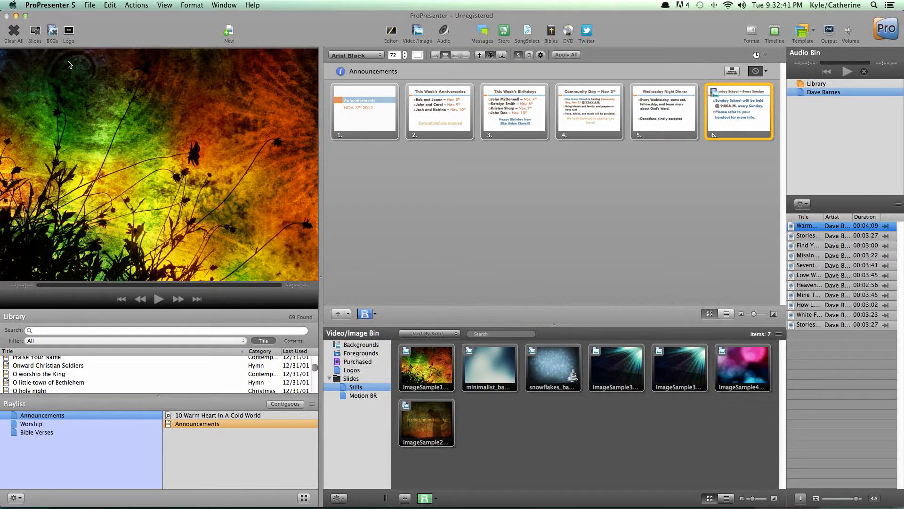
{"action": "left_click", "coordinate": [53, 33]}
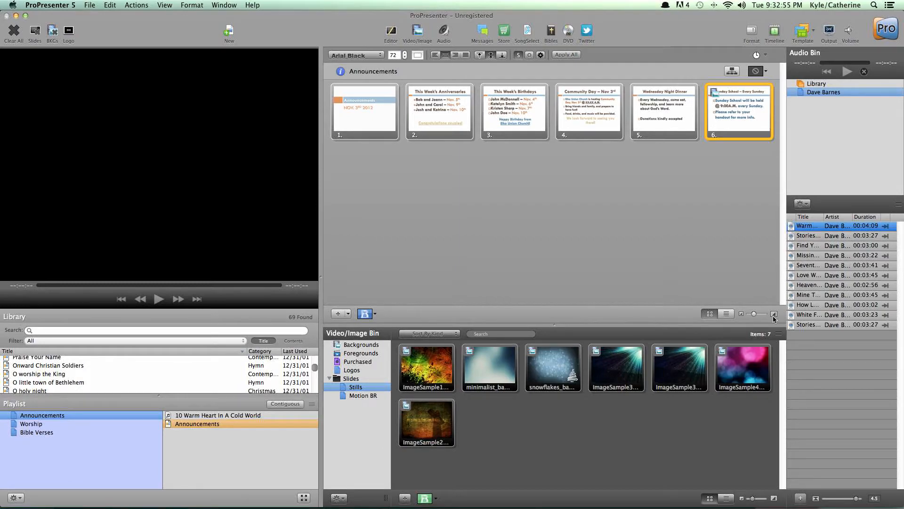
Step: Open A Mighty Fortress is Our God from the Worship playlist and show its first slide on the output
{"action": "left_click", "coordinate": [96, 424]}
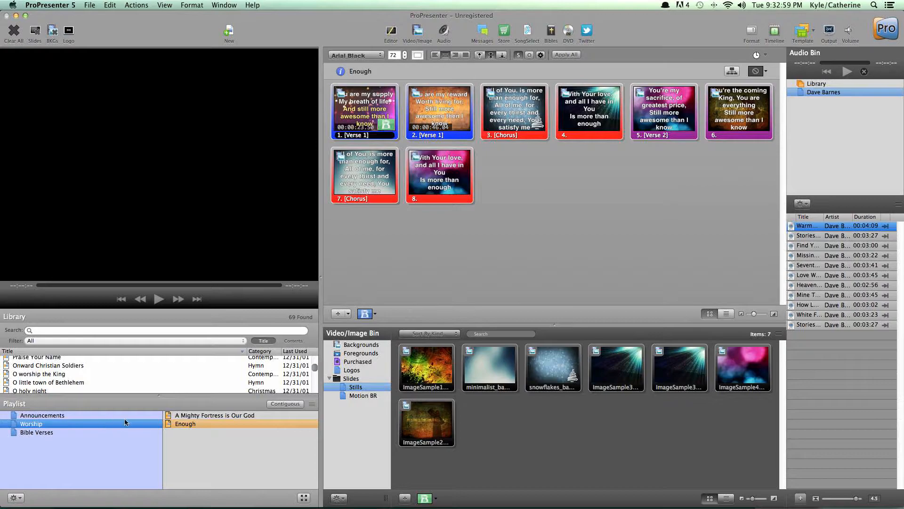
{"action": "left_click", "coordinate": [265, 415]}
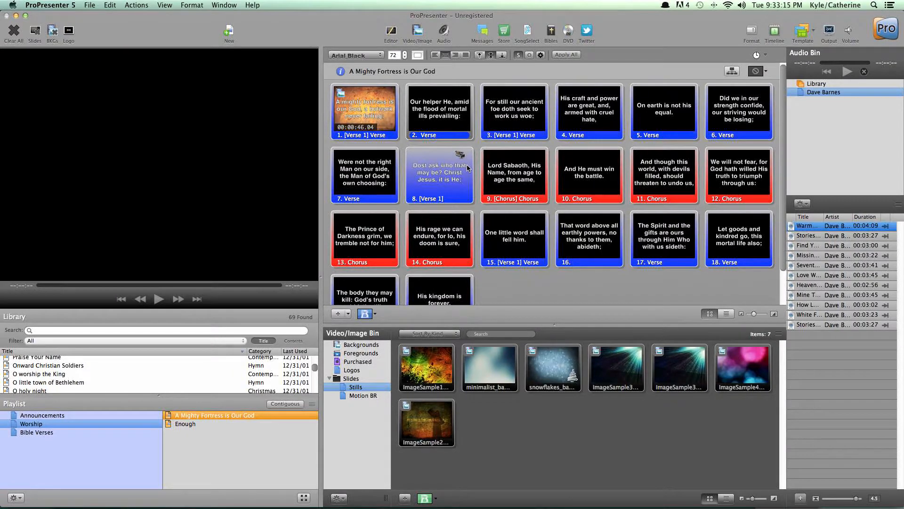
{"action": "left_click", "coordinate": [376, 116]}
Step: Examine the group label and slide label options available for slide 1 of A Mighty Fortress is Our God
{"action": "right_click", "coordinate": [377, 116]}
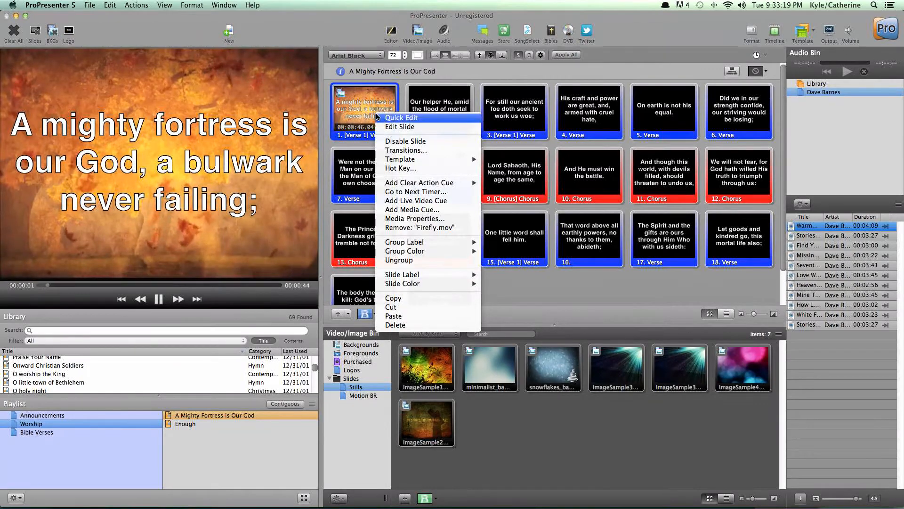
{"action": "mouse_move", "coordinate": [466, 242]}
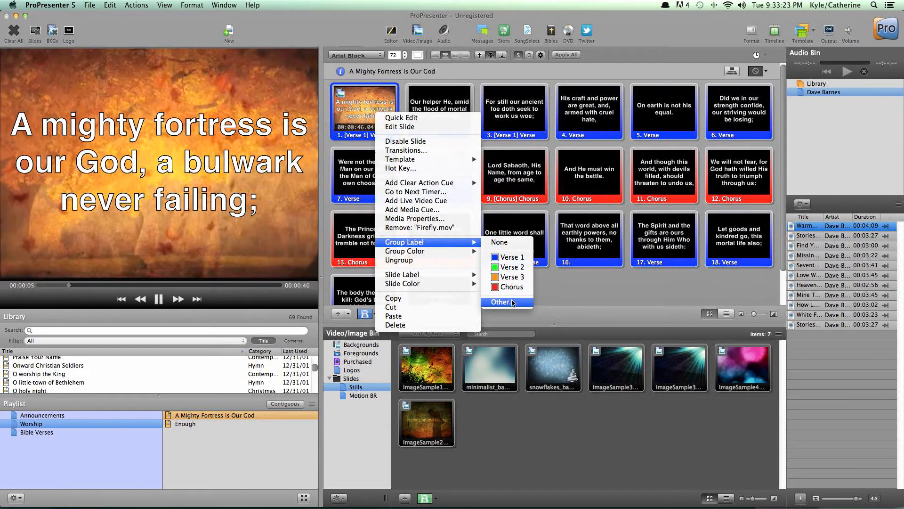
{"action": "mouse_move", "coordinate": [467, 274]}
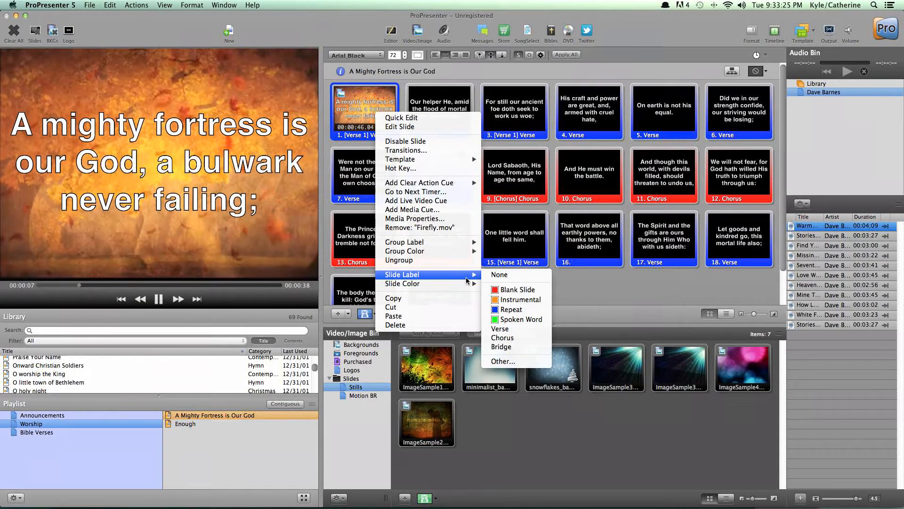
{"action": "left_click", "coordinate": [623, 295]}
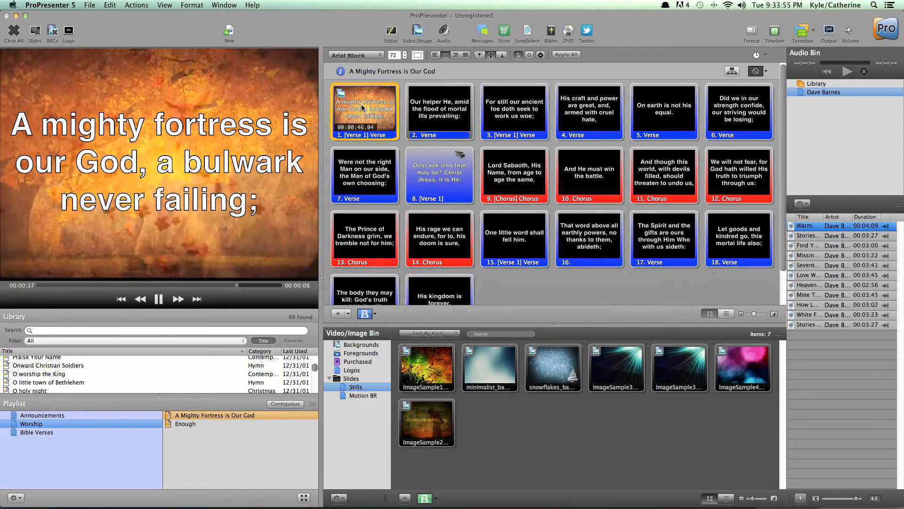
Step: Advance the output through slides 2 and 3 of A Mighty Fortress is Our God
{"action": "key", "text": "Right"}
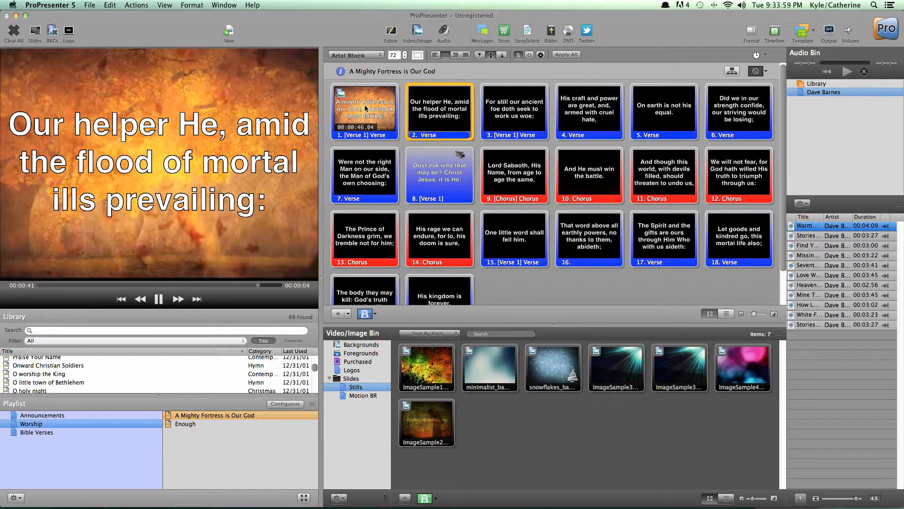
{"action": "key", "text": "Right"}
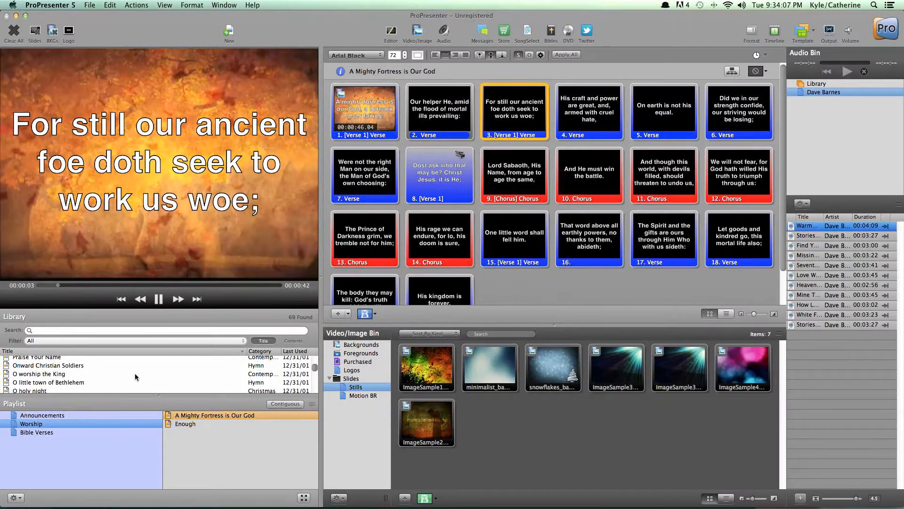
Step: Open the song Enough from the Worship playlist and show its slides 1 through 8 in order on the output
{"action": "left_click", "coordinate": [176, 425]}
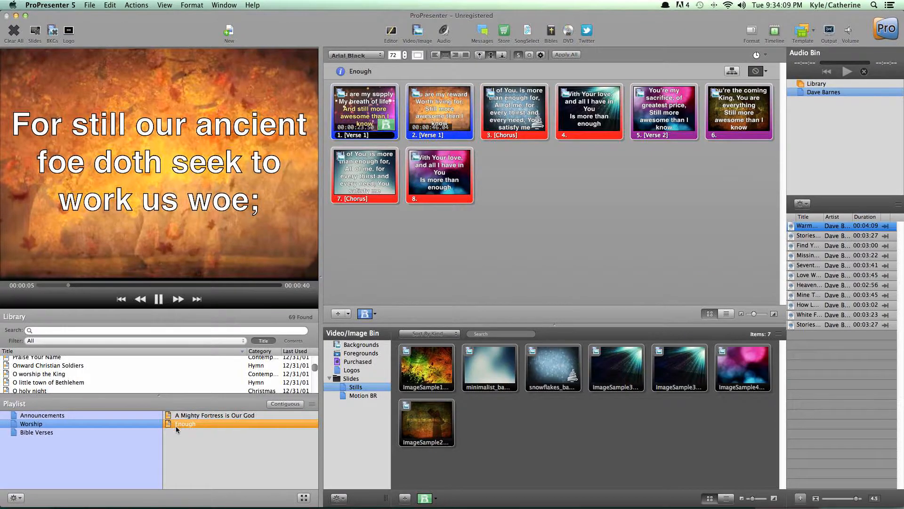
{"action": "left_click", "coordinate": [377, 112]}
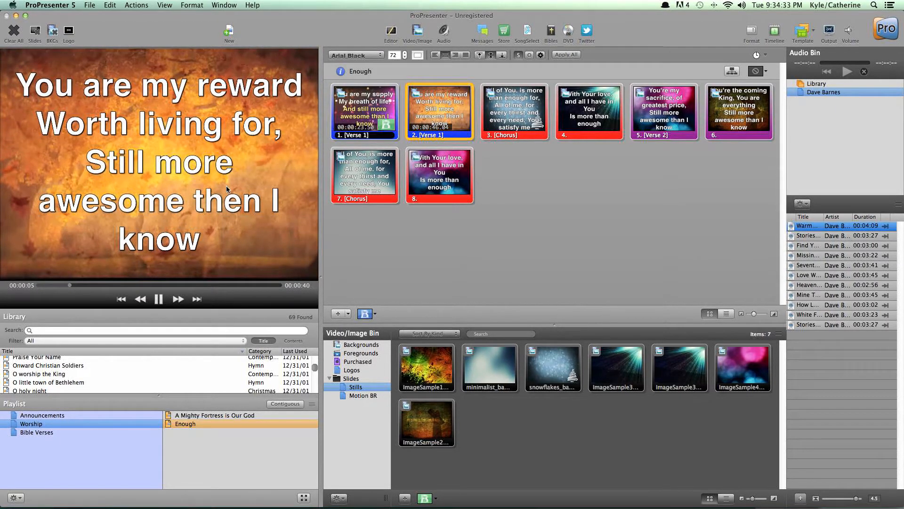
{"action": "key", "text": "Right"}
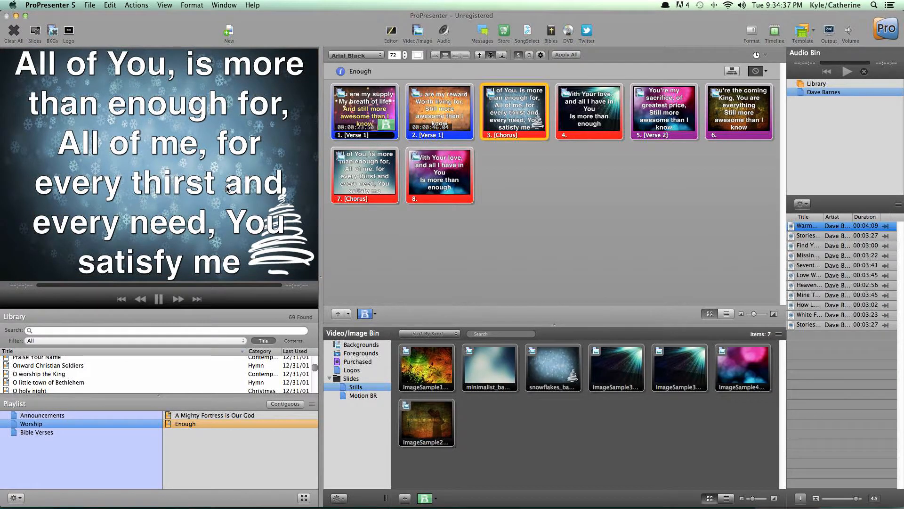
{"action": "key", "text": "Right"}
{"action": "key", "text": "Right"}
{"action": "key", "text": "Right"}
{"action": "key", "text": "Right"}
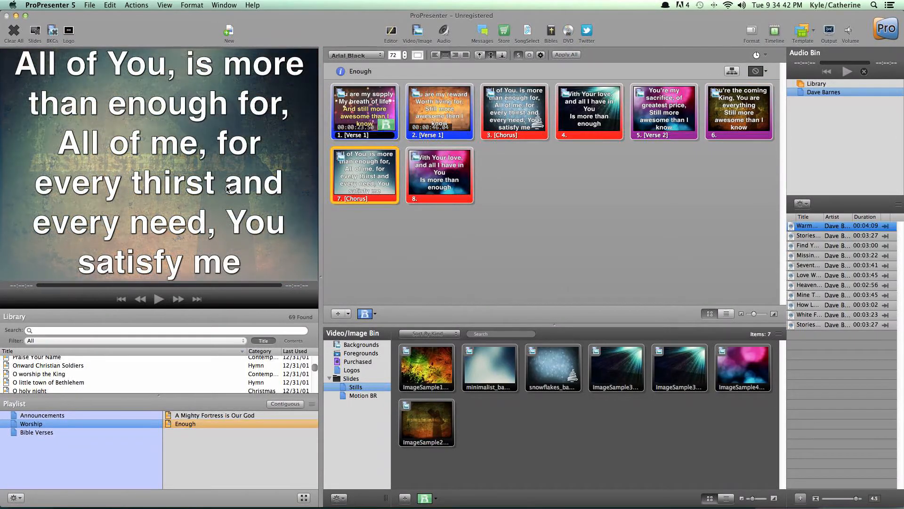
{"action": "key", "text": "Right"}
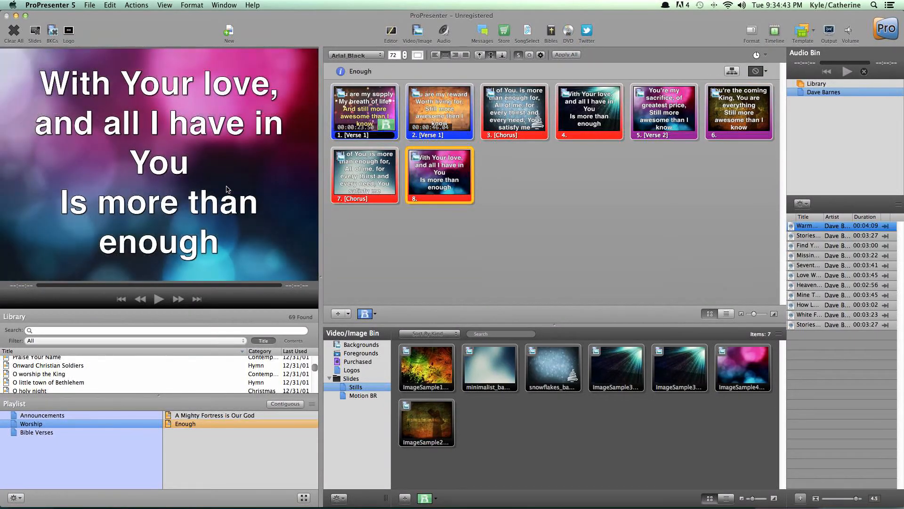
Step: Clear the live lyrics of Enough from the output, followed by the background image
{"action": "left_click", "coordinate": [35, 32]}
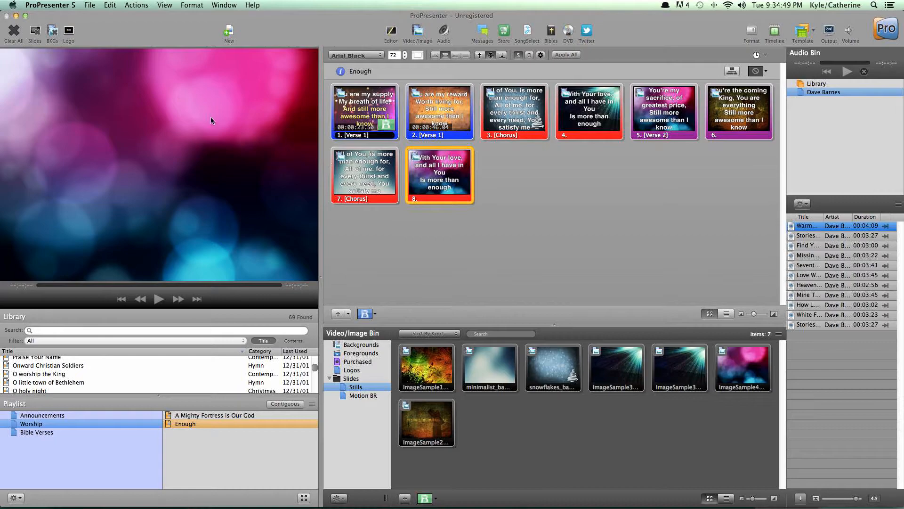
{"action": "left_click", "coordinate": [56, 33]}
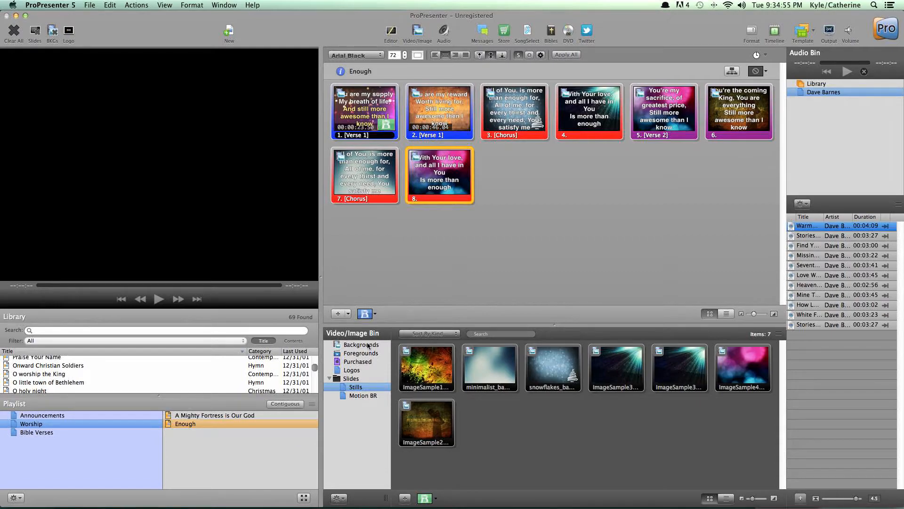
Step: Browse the Logos and Backgrounds image collections and show the Autumn1 church logo on the output
{"action": "left_click", "coordinate": [354, 371]}
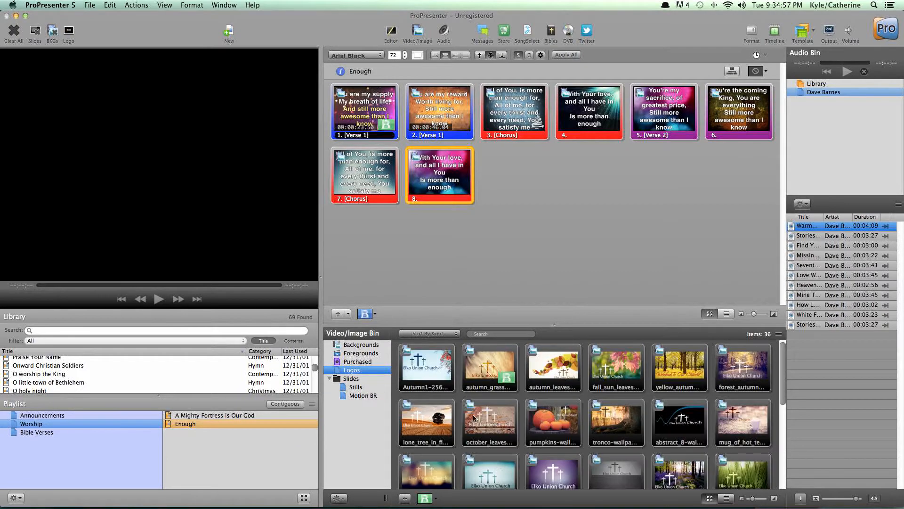
{"action": "scroll", "coordinate": [482, 405], "scroll_direction": "down", "scroll_amount": 5}
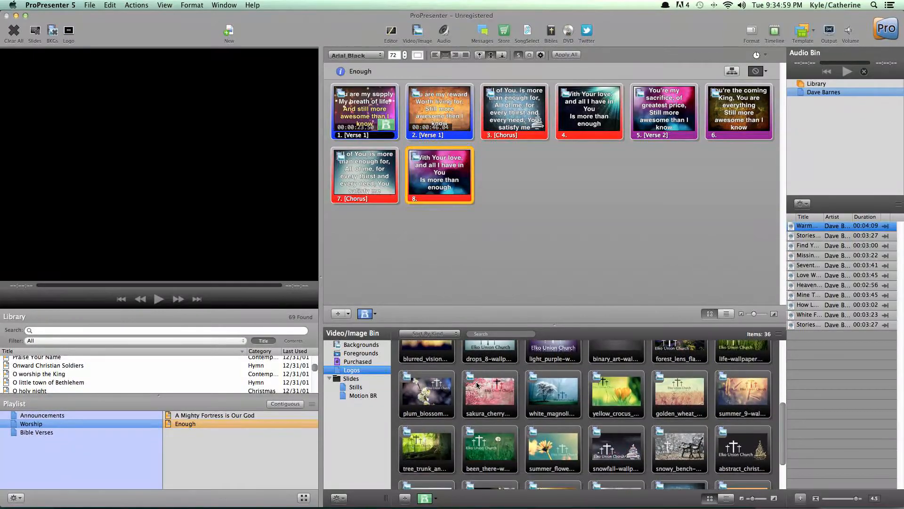
{"action": "left_click", "coordinate": [362, 344]}
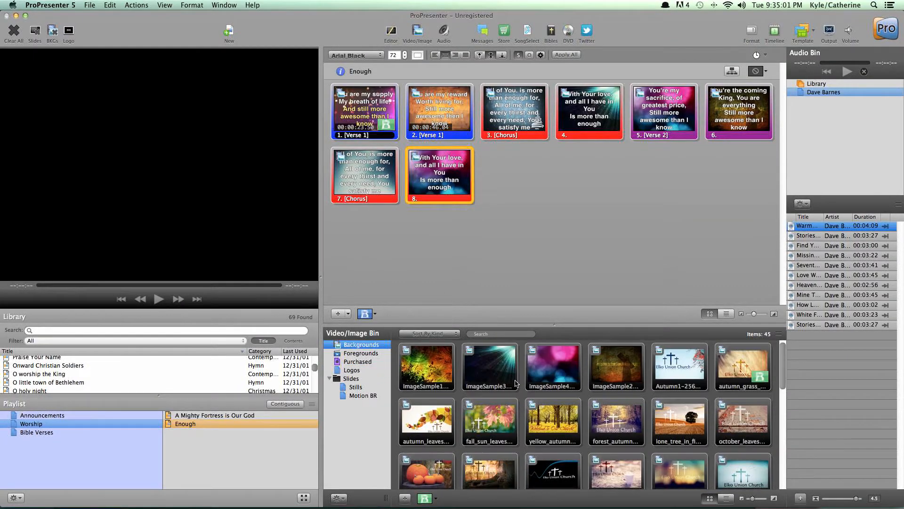
{"action": "scroll", "coordinate": [516, 384], "scroll_direction": "down", "scroll_amount": 5}
{"action": "scroll", "coordinate": [517, 384], "scroll_direction": "down", "scroll_amount": 3}
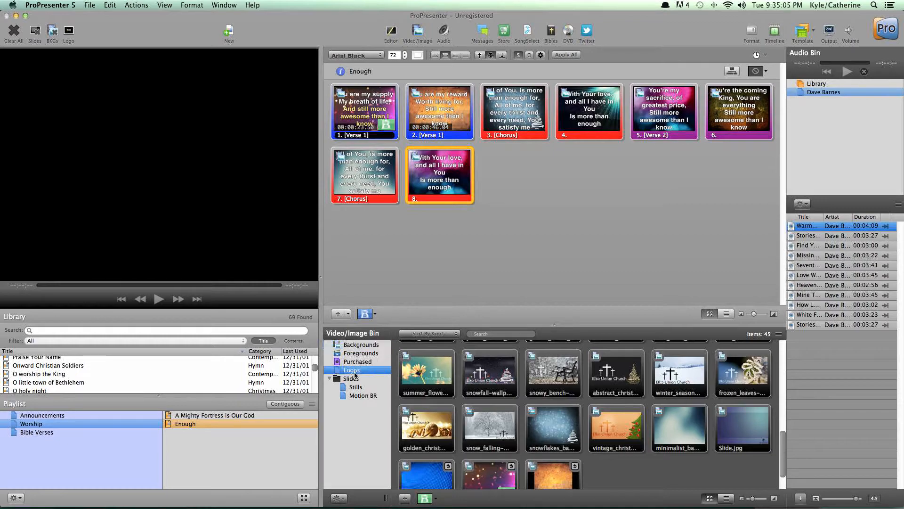
{"action": "left_click", "coordinate": [352, 370]}
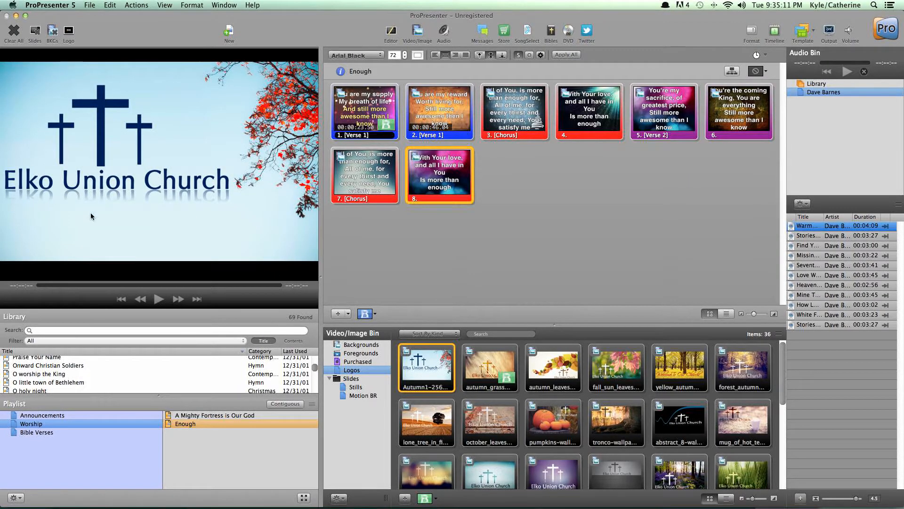
Step: View the Stills and Motion BR slide folders and play the Cut Background motion video on the output
{"action": "left_click", "coordinate": [354, 387]}
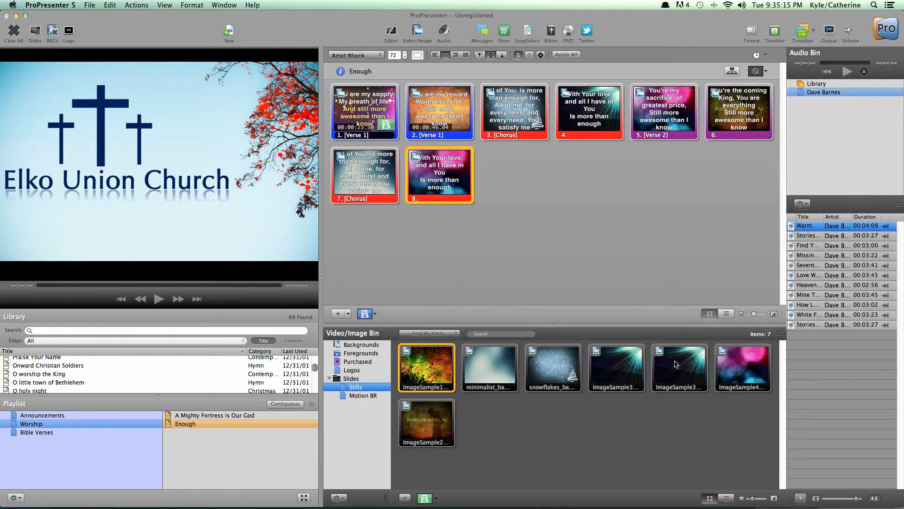
{"action": "left_click", "coordinate": [362, 395]}
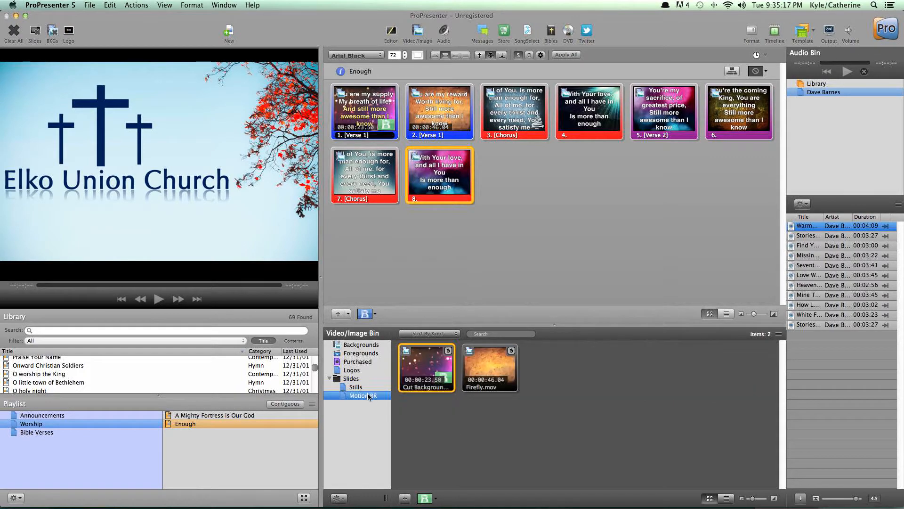
{"action": "left_click", "coordinate": [434, 371]}
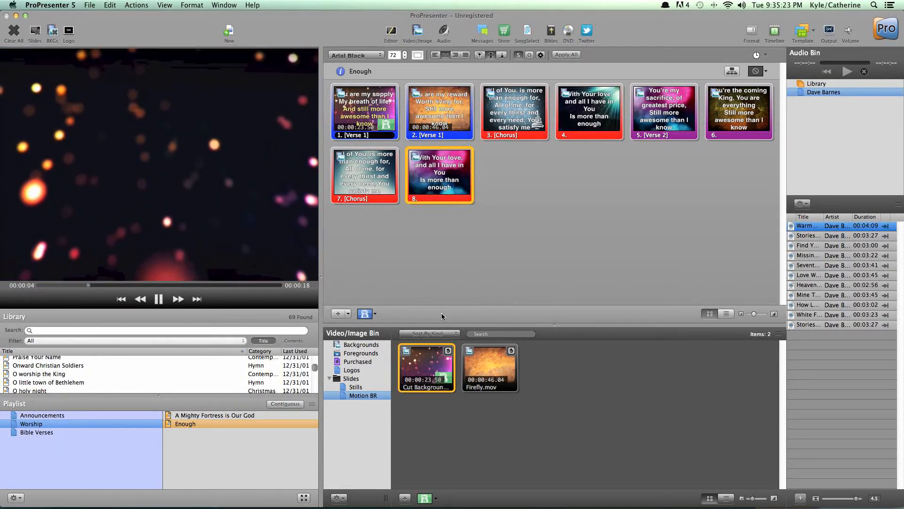
Step: Set the slide transition to Flip and show slides 1 through 3 of Enough with it
{"action": "left_click", "coordinate": [365, 313]}
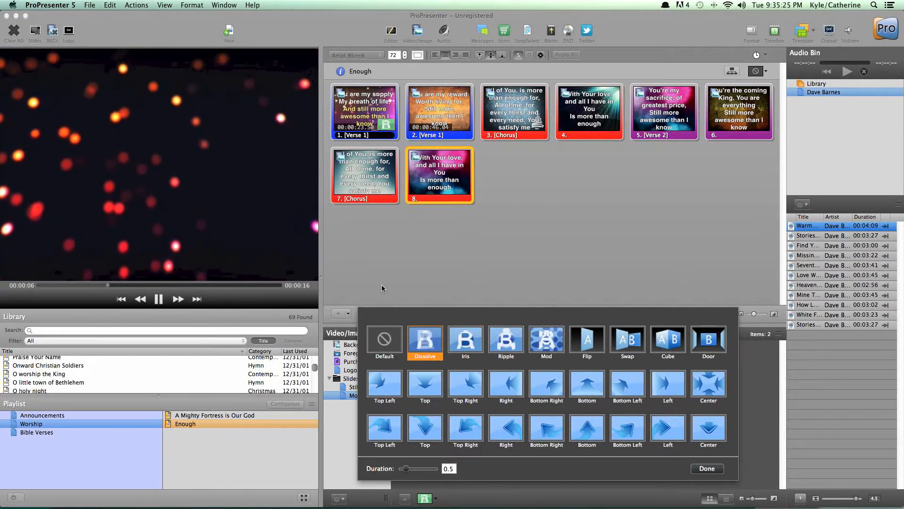
{"action": "left_click", "coordinate": [587, 339]}
{"action": "left_click", "coordinate": [539, 247]}
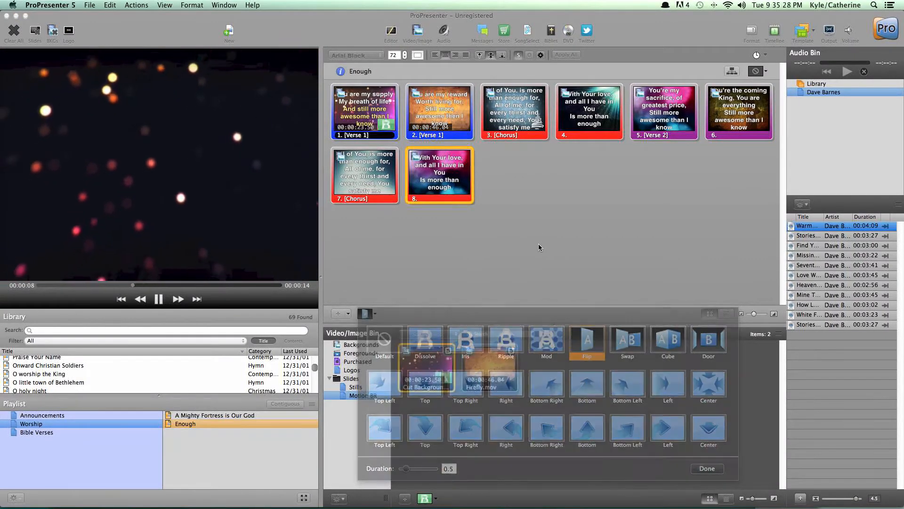
{"action": "left_click", "coordinate": [363, 131]}
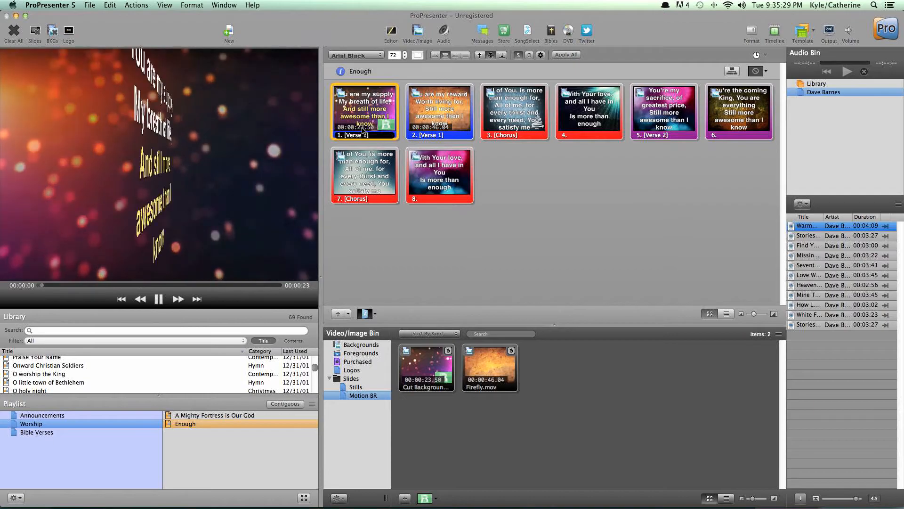
{"action": "key", "text": "Right"}
{"action": "key", "text": "Right"}
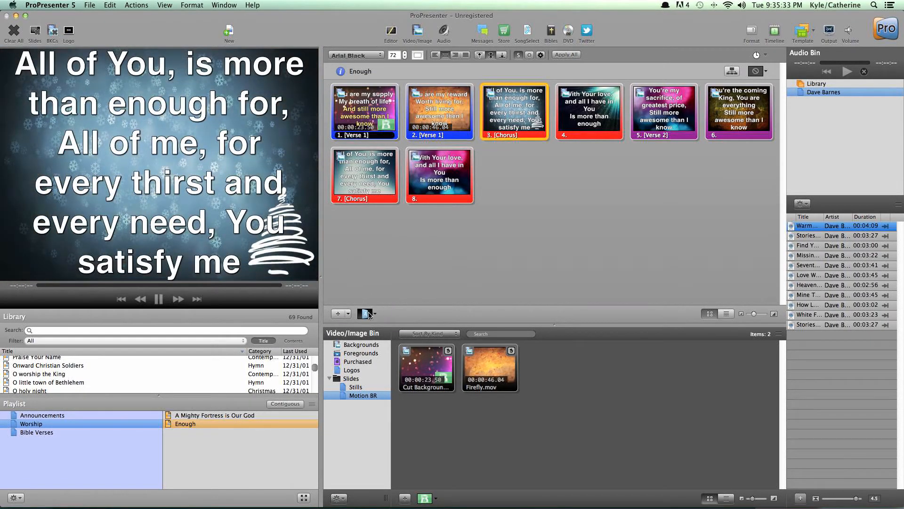
Step: Set the slide transition back to Dissolve with a duration of 0.5
{"action": "left_click", "coordinate": [365, 313]}
{"action": "left_click", "coordinate": [408, 328]}
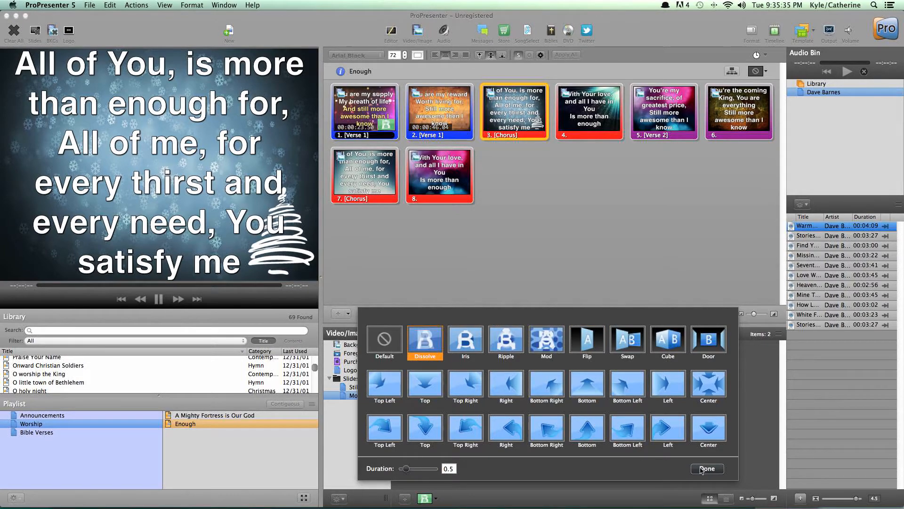
{"action": "left_click", "coordinate": [701, 469]}
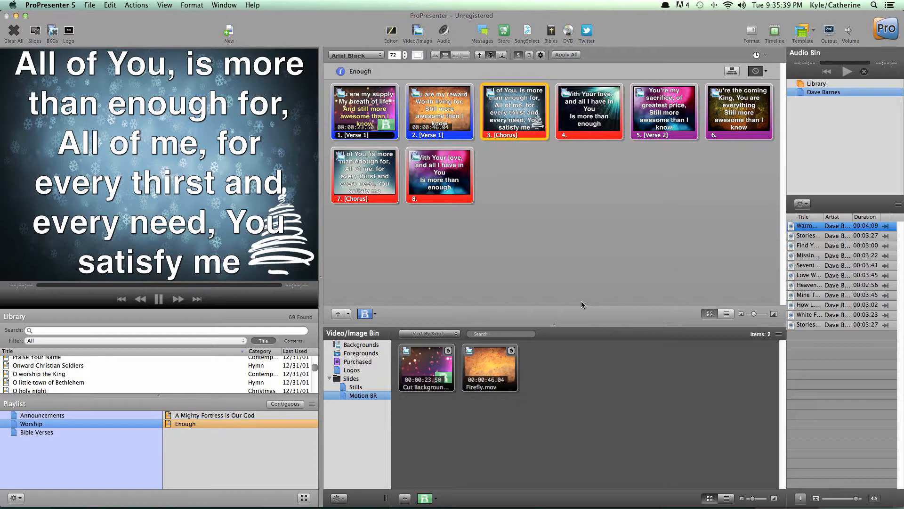
Step: Open the Bibles window and load Exodus chapter 8 from the King James Version
{"action": "left_click", "coordinate": [552, 34]}
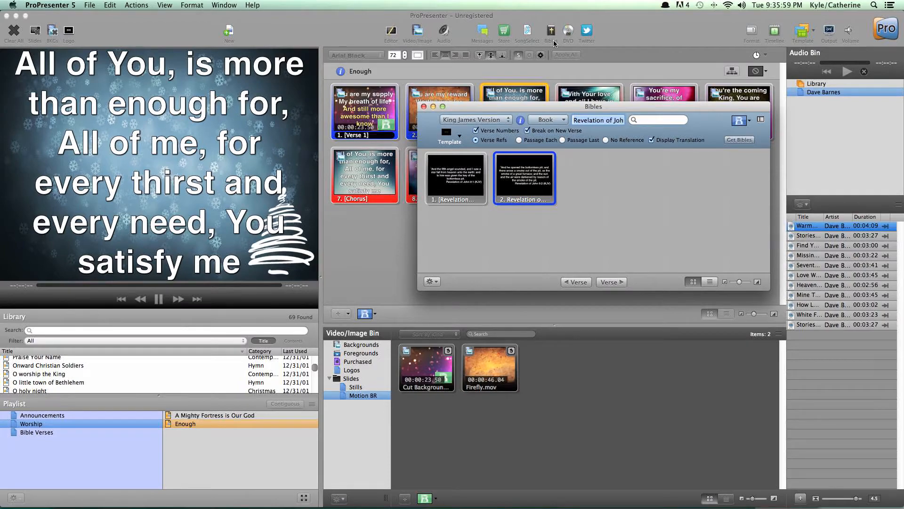
{"action": "left_click", "coordinate": [489, 199]}
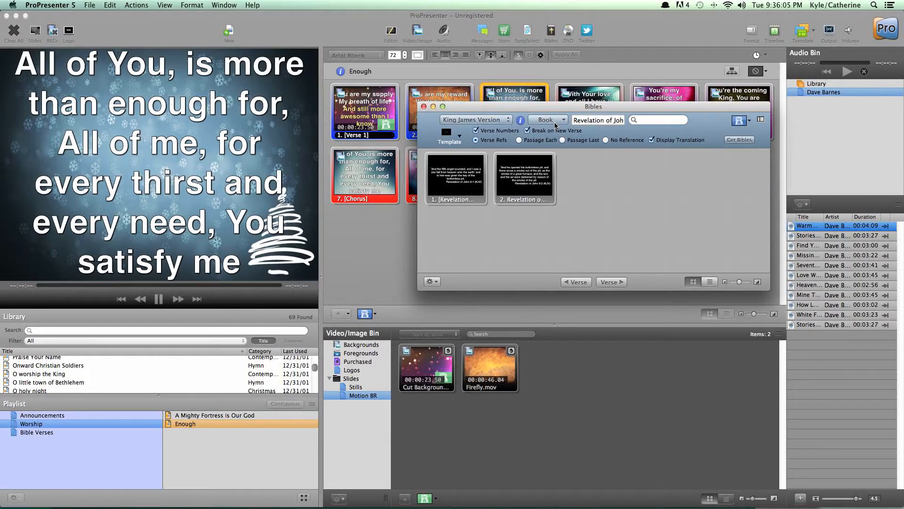
{"action": "left_click", "coordinate": [592, 121]}
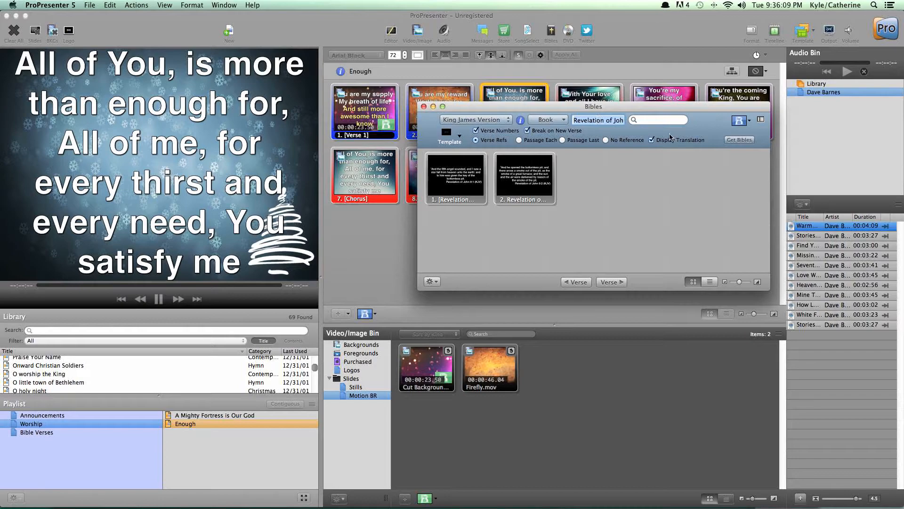
{"action": "left_click", "coordinate": [558, 122]}
{"action": "mouse_move", "coordinate": [558, 141]}
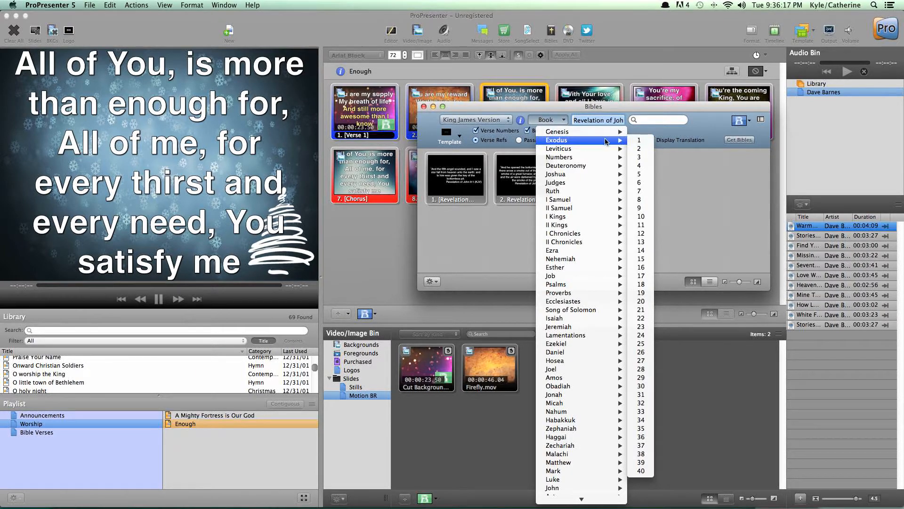
{"action": "left_click", "coordinate": [644, 200]}
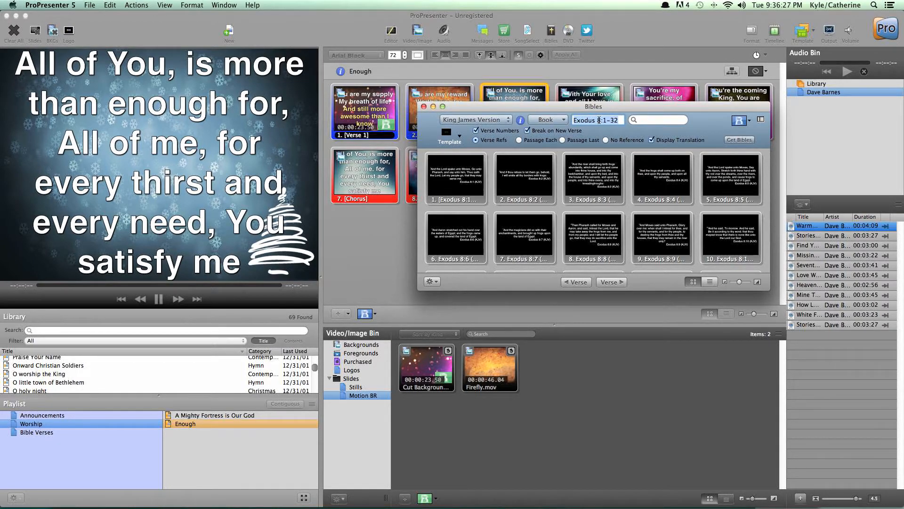
{"action": "type", "text": "1 john 3:16"}
Step: Try to look up the passage 1 John 3:16 by its reference in the King James Version
{"action": "key", "text": "Return"}
{"action": "left_click", "coordinate": [603, 120]}
{"action": "key", "text": "Return"}
Step: Try to look up the passage with the reference changed to 1st John 3:1-16 and check the generated verse slides
{"action": "left_click", "coordinate": [611, 120]}
{"action": "key", "text": "BackSpace"}
{"action": "key", "text": "BackSpace"}
{"action": "key", "text": "BackSpace"}
{"action": "key", "text": "Return"}
{"action": "key", "text": "Right"}
{"action": "key", "text": "BackSpace"}
{"action": "key", "text": "BackSpace"}
{"action": "type", "text": "1"}
{"action": "key", "text": "Return"}
{"action": "key", "text": "Left"}
{"action": "type", "text": "st"}
{"action": "key", "text": "Return"}
{"action": "scroll", "coordinate": [617, 250], "scroll_direction": "down", "scroll_amount": 3}
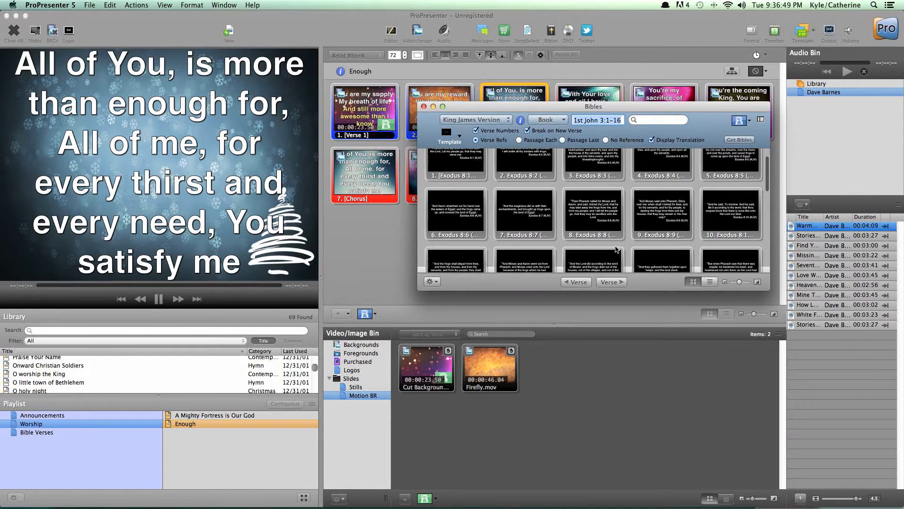
{"action": "scroll", "coordinate": [524, 235], "scroll_direction": "down", "scroll_amount": 10}
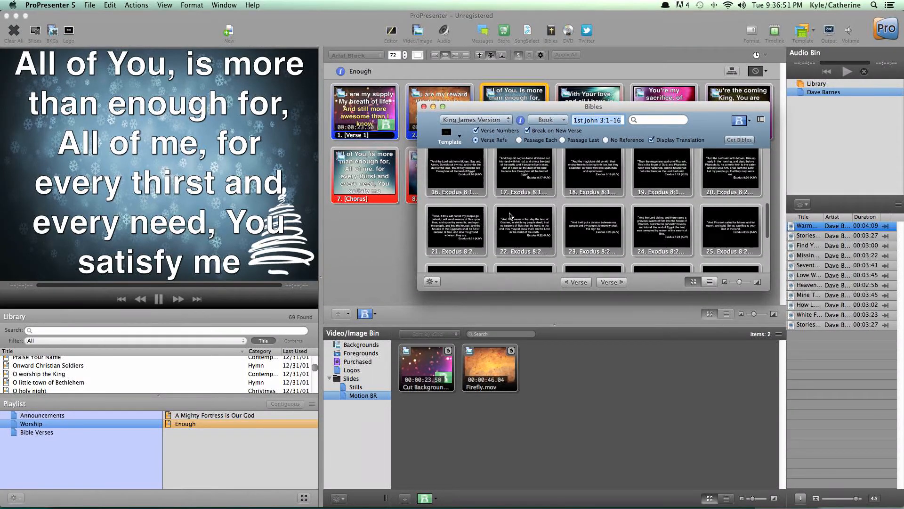
Step: Load John chapter 3 from the King James Version in the Bibles window and present verse 16
{"action": "left_click", "coordinate": [538, 123]}
{"action": "mouse_move", "coordinate": [562, 322]}
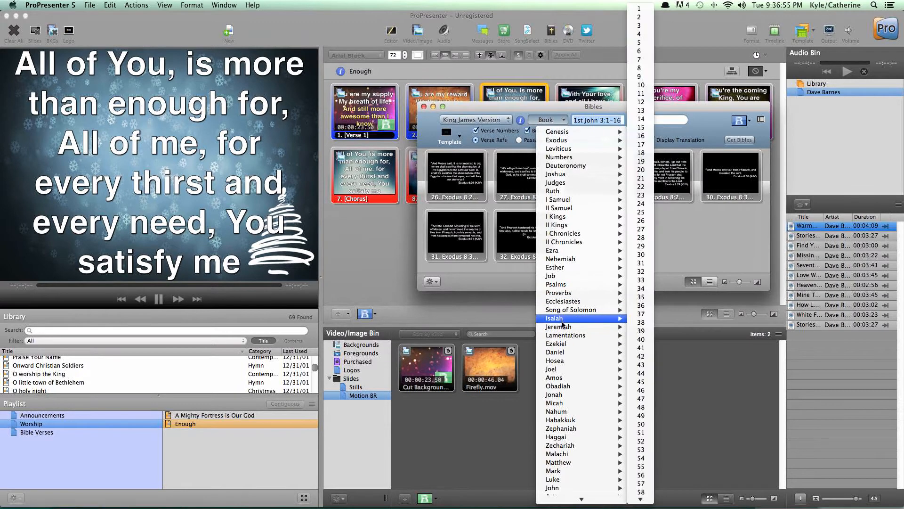
{"action": "mouse_move", "coordinate": [573, 470]}
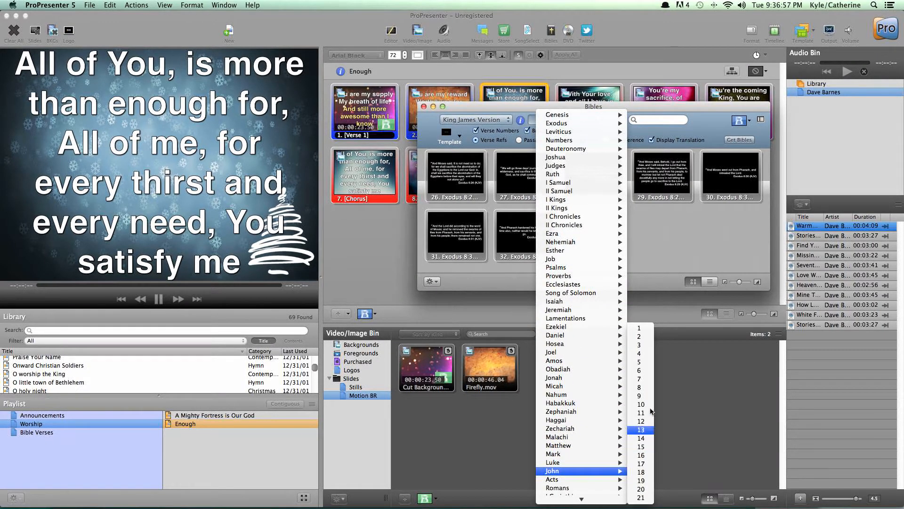
{"action": "left_click", "coordinate": [642, 344]}
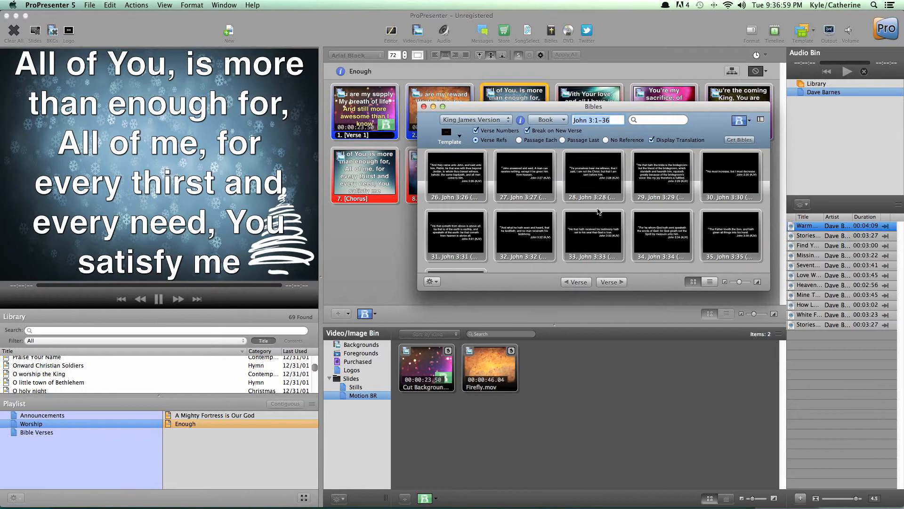
{"action": "scroll", "coordinate": [487, 196], "scroll_direction": "up", "scroll_amount": 3}
{"action": "scroll", "coordinate": [516, 208], "scroll_direction": "up", "scroll_amount": 5}
{"action": "left_click", "coordinate": [481, 235]}
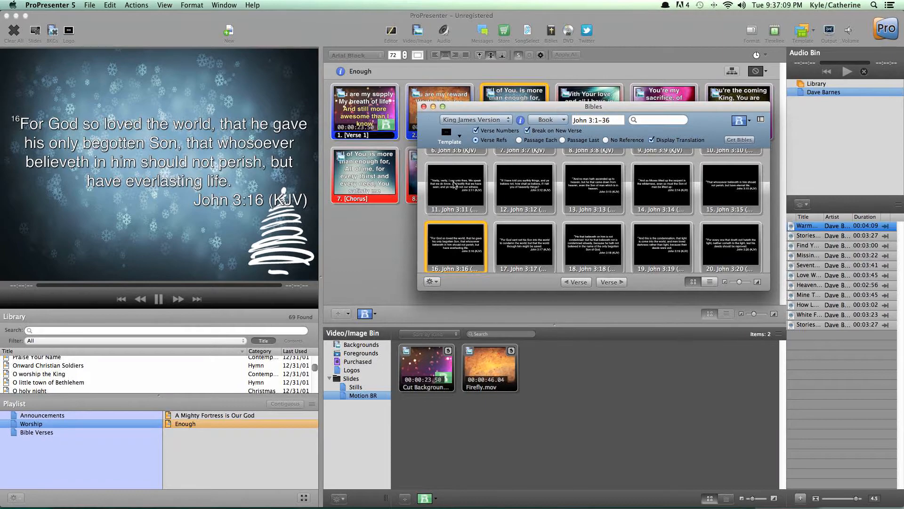
Step: Narrow the passage reference to John 3:16-16 and save the resulting verse slide as a document
{"action": "key", "text": "BackSpace"}
{"action": "key", "text": "BackSpace"}
{"action": "key", "text": "BackSpace"}
{"action": "type", "text": "6"}
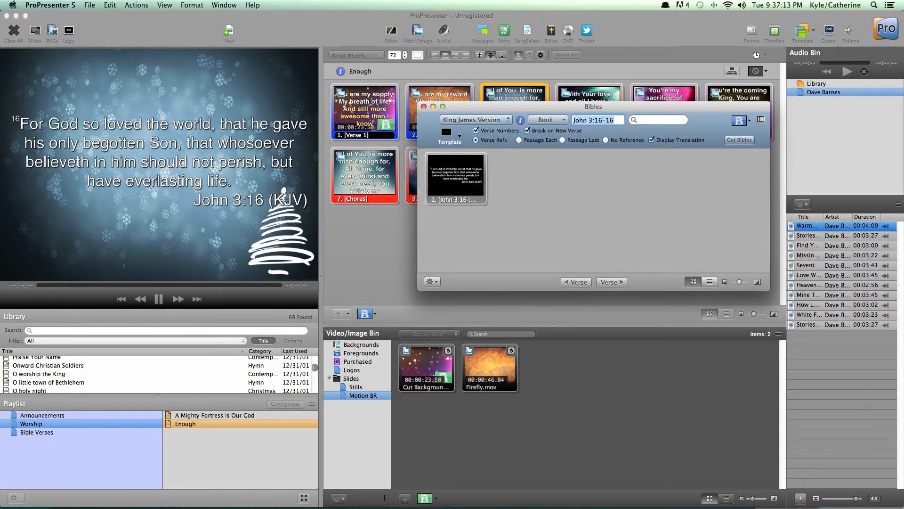
{"action": "type", "text": "-16"}
{"action": "left_click", "coordinate": [434, 283]}
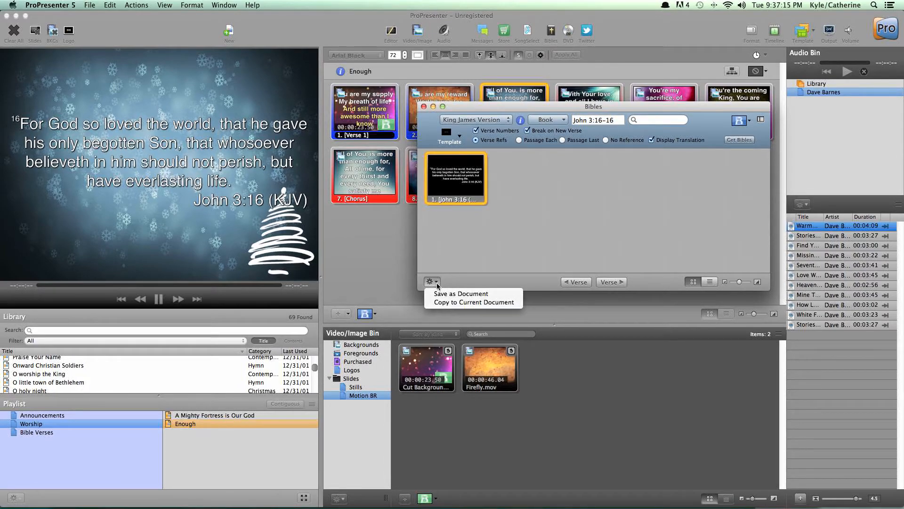
{"action": "left_click", "coordinate": [432, 285]}
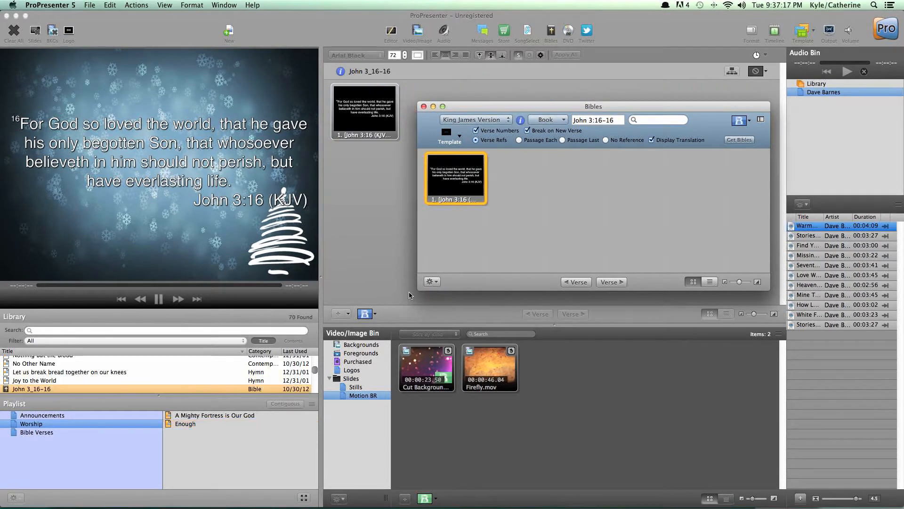
Step: Add the John 3_16-16 document from the library to the Bible Verses playlist and open that playlist
{"action": "left_click", "coordinate": [50, 391]}
{"action": "left_click", "coordinate": [49, 393]}
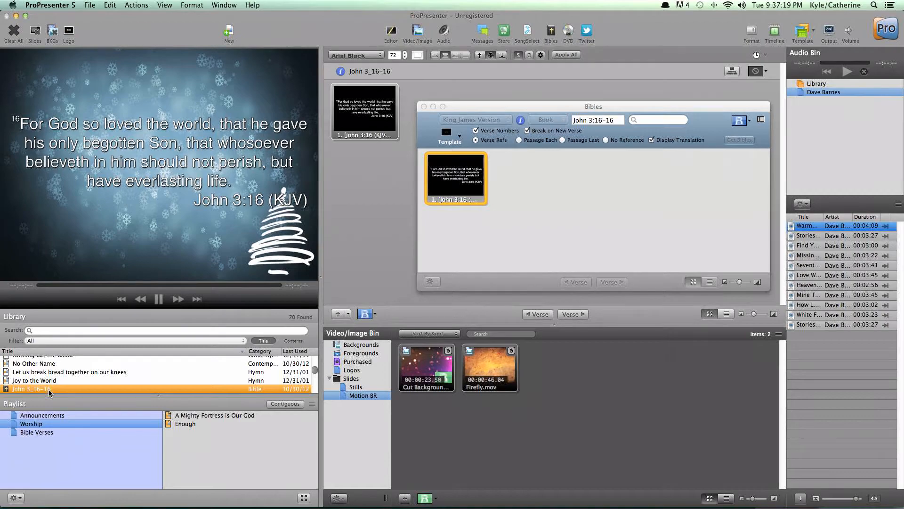
{"action": "left_click_drag", "start_coordinate": [43, 392], "coordinate": [52, 434]}
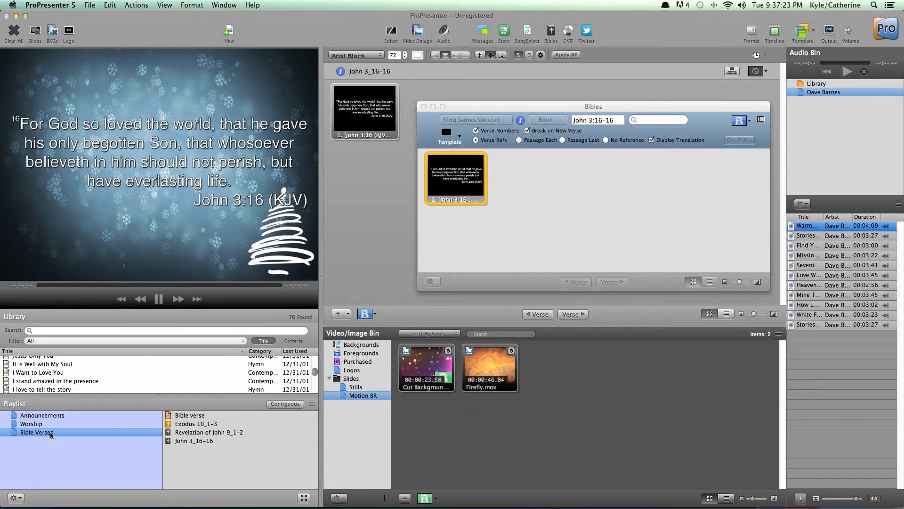
{"action": "left_click", "coordinate": [51, 433]}
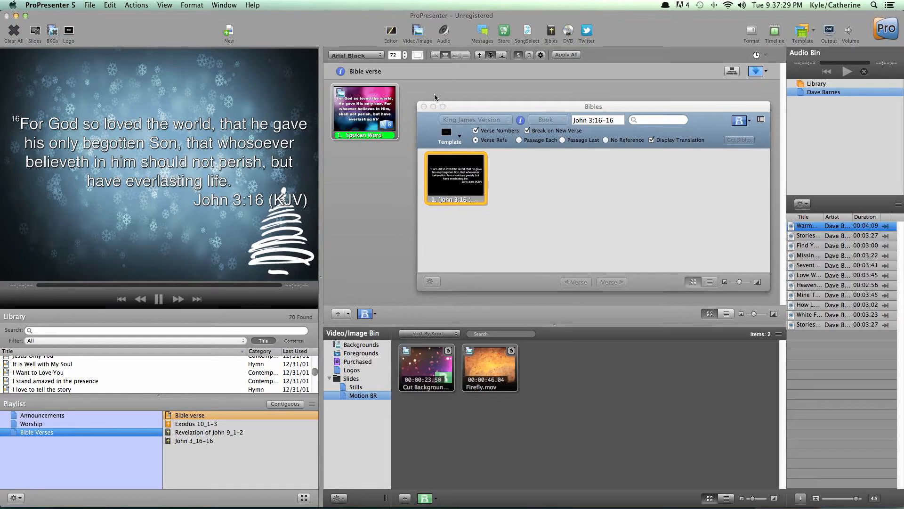
Step: Close the Bibles window and present the Spoken Word slide of the playlist's Bible verse document
{"action": "left_click", "coordinate": [425, 108]}
{"action": "left_click", "coordinate": [219, 414]}
{"action": "left_click", "coordinate": [353, 104]}
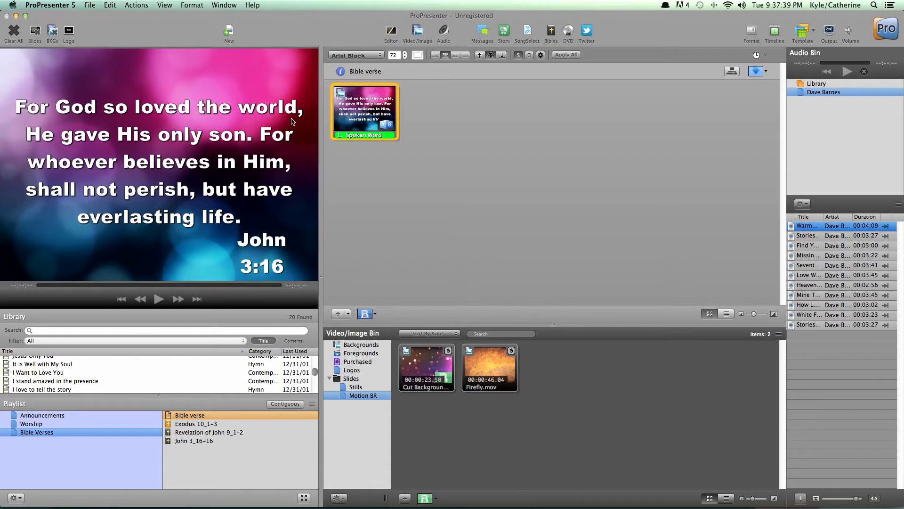
Step: Open Exodus 10_1-3 from the playlist and present its Exodus 10:1 and Exodus 10:2 slides
{"action": "left_click", "coordinate": [238, 422]}
{"action": "left_click", "coordinate": [379, 109]}
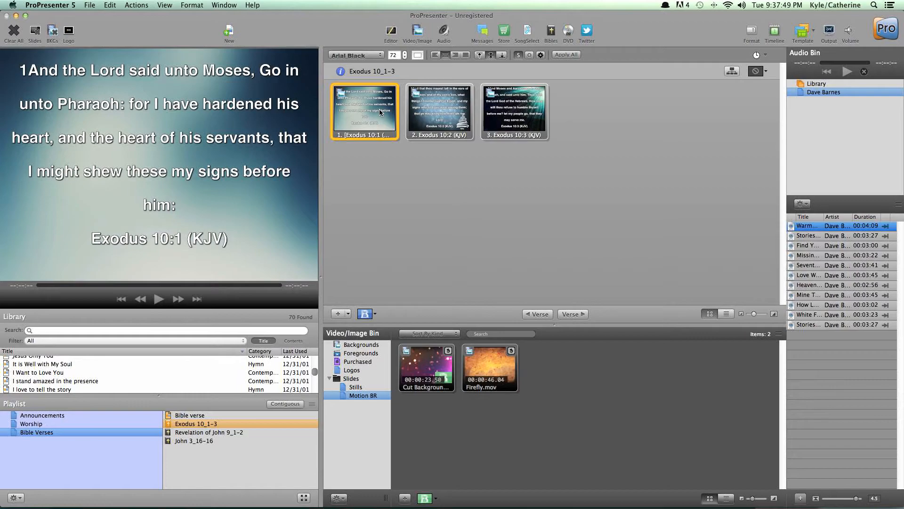
{"action": "left_click", "coordinate": [431, 111]}
Step: Reduce the text size to 59, apply the Arial Black formatting to all Exodus slides and present the first slide
{"action": "left_click", "coordinate": [404, 58]}
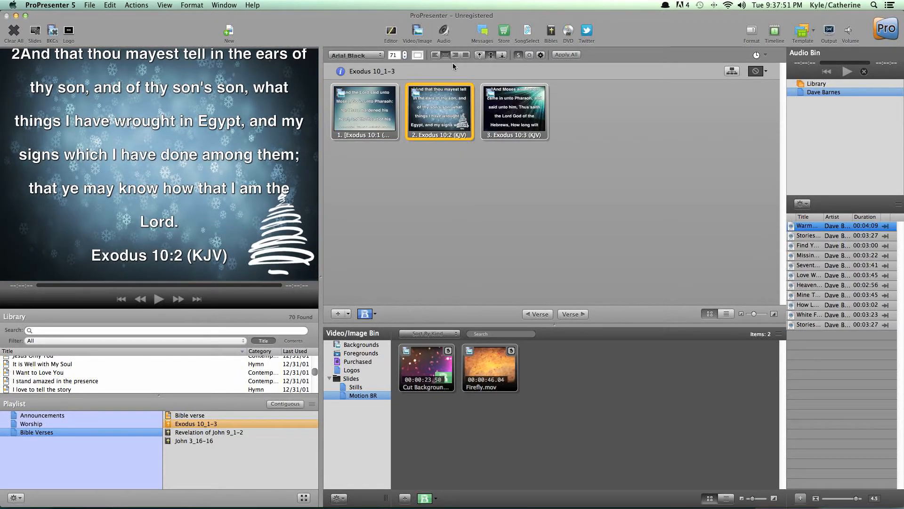
{"action": "left_click", "coordinate": [405, 58]}
{"action": "left_click", "coordinate": [405, 58]}
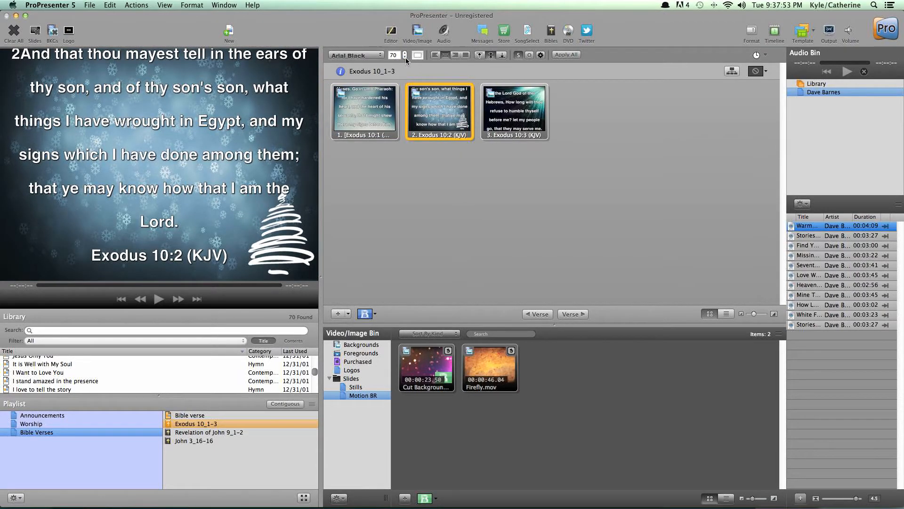
{"action": "left_click", "coordinate": [405, 57]}
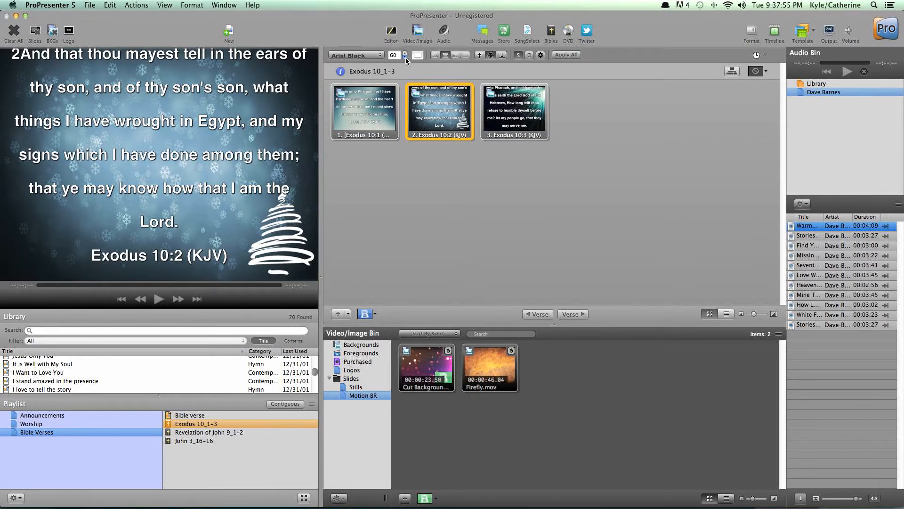
{"action": "left_click", "coordinate": [555, 56]}
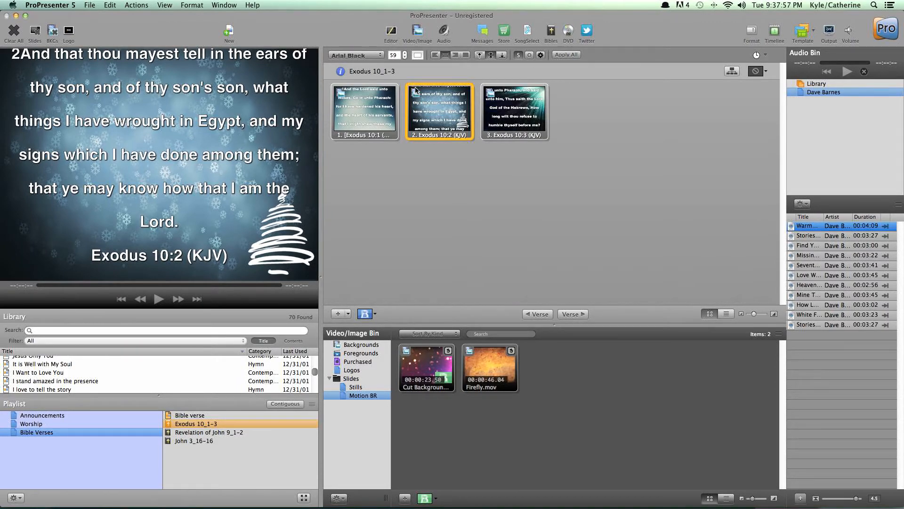
{"action": "left_click", "coordinate": [374, 100]}
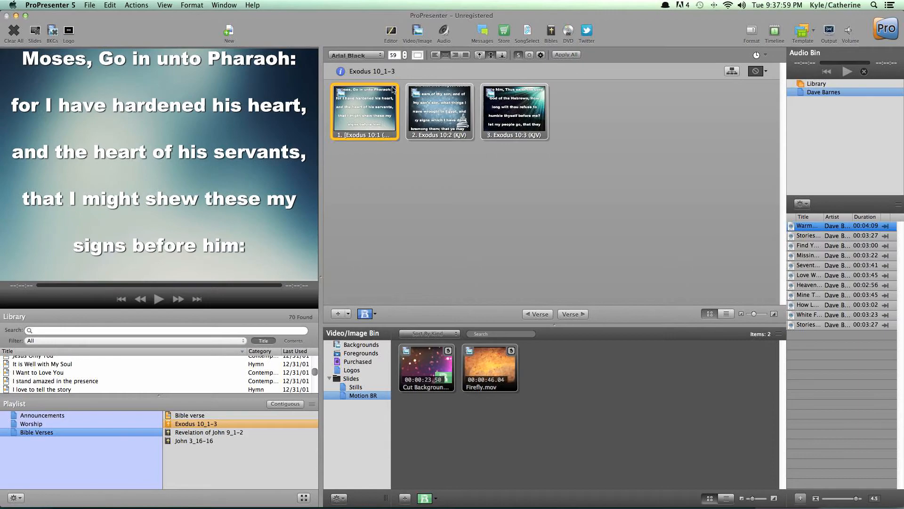
Step: Set the text size to 40 for all Exodus slides and present the Exodus 10:1 slide again
{"action": "left_click", "coordinate": [404, 58]}
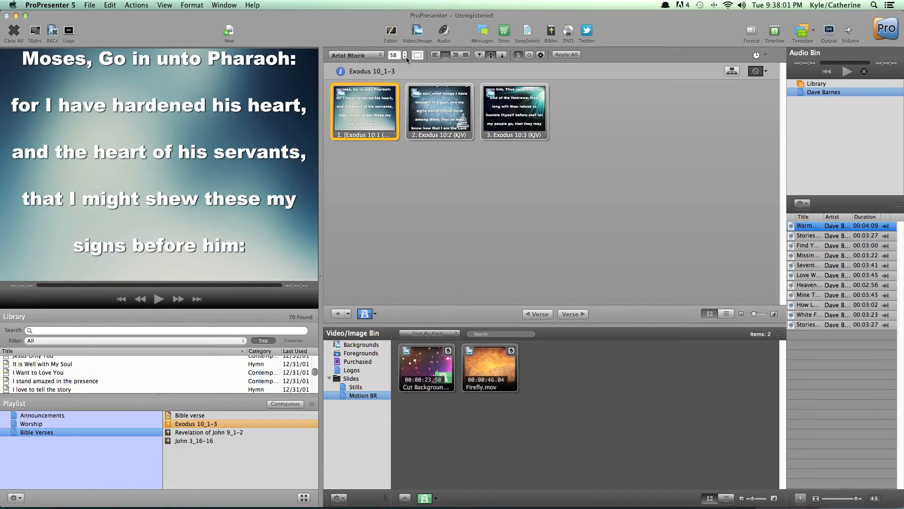
{"action": "type", "text": "40"}
{"action": "key", "text": "Return"}
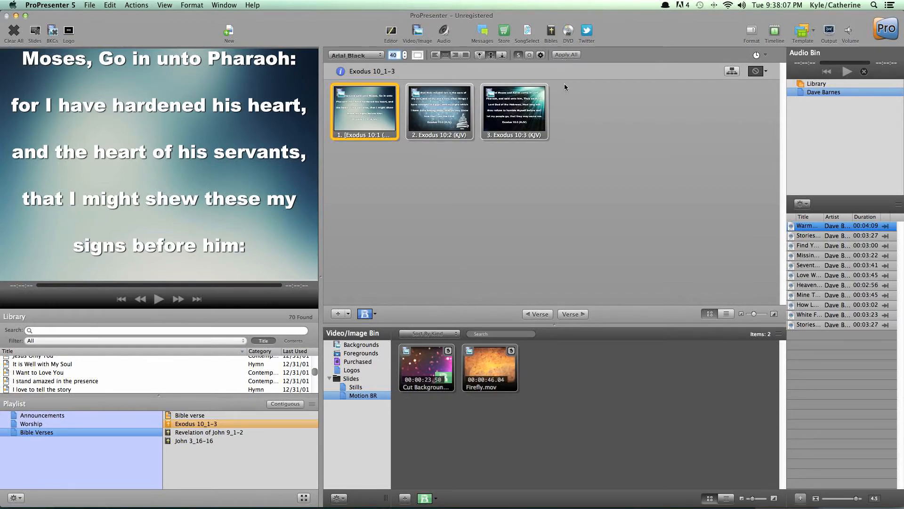
{"action": "left_click", "coordinate": [567, 56]}
{"action": "left_click", "coordinate": [374, 101]}
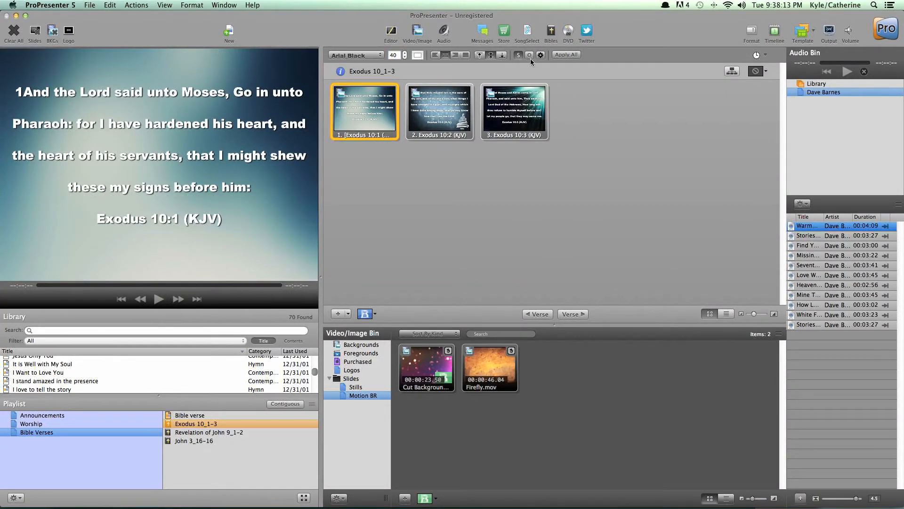
Step: Turn on the text outline for all Exodus slides and present the first slide with it
{"action": "left_click", "coordinate": [561, 56]}
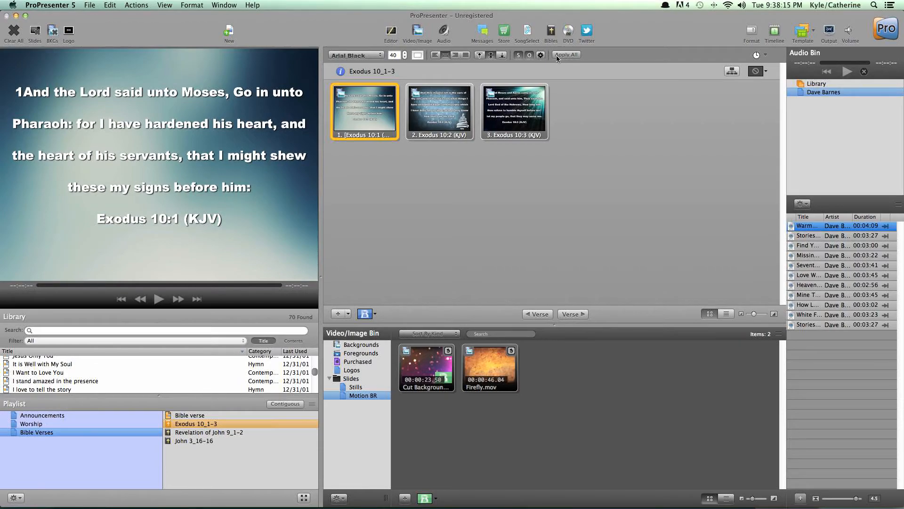
{"action": "left_click", "coordinate": [341, 117]}
{"action": "left_click", "coordinate": [357, 111]}
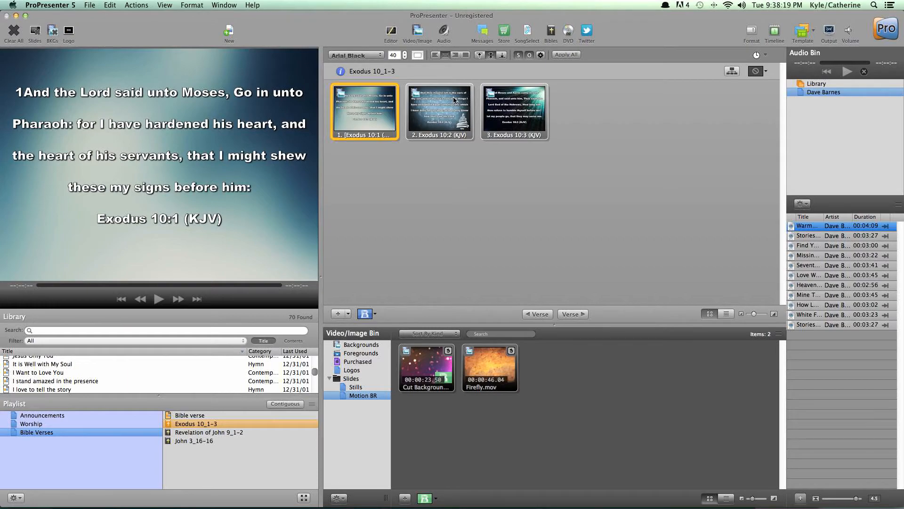
Step: Try right and left text alignment on the Exodus 10:1 slide, and return the text to centered
{"action": "left_click", "coordinate": [454, 57]}
{"action": "left_click", "coordinate": [389, 100]}
{"action": "left_click", "coordinate": [436, 55]}
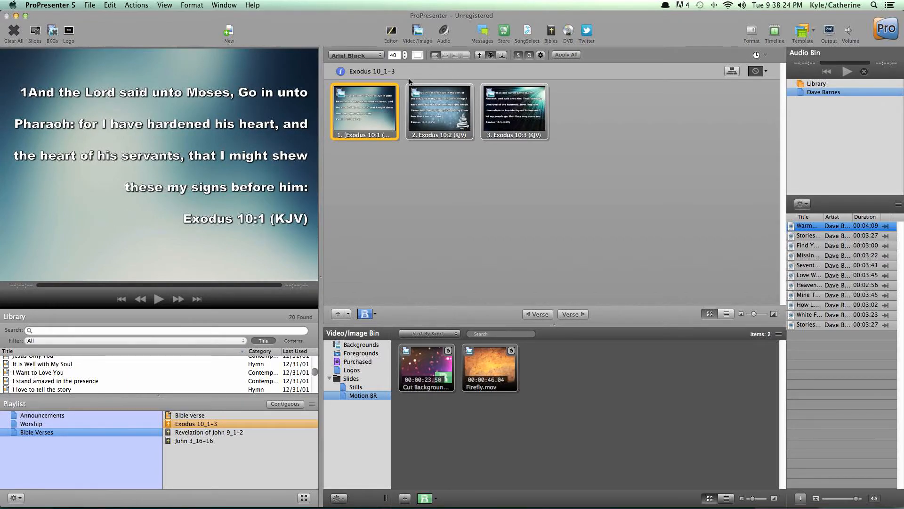
{"action": "left_click", "coordinate": [378, 102]}
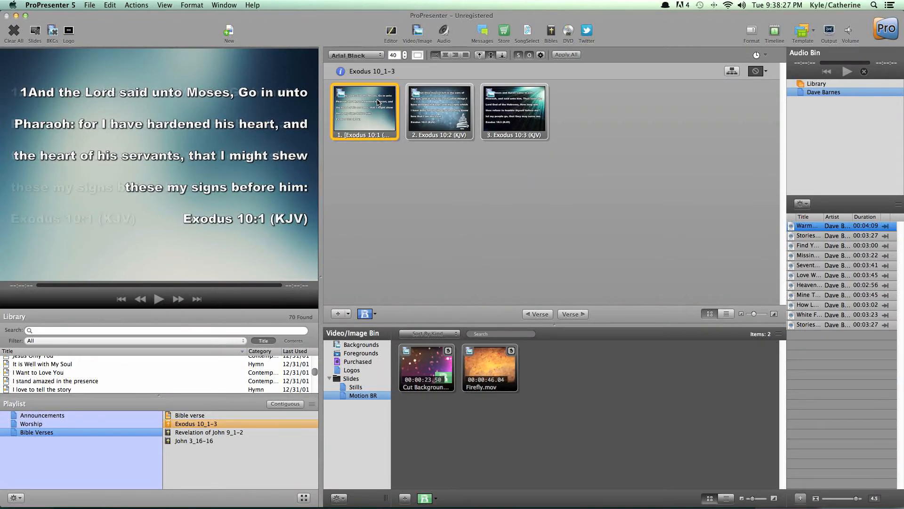
{"action": "left_click", "coordinate": [444, 56]}
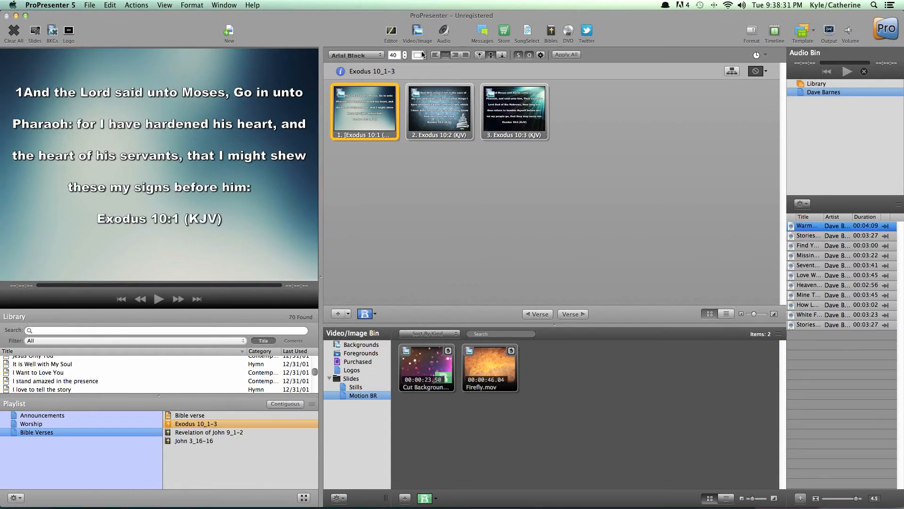
Step: Open the text shadow and outline settings to view them, and close them without changes
{"action": "left_click", "coordinate": [540, 55]}
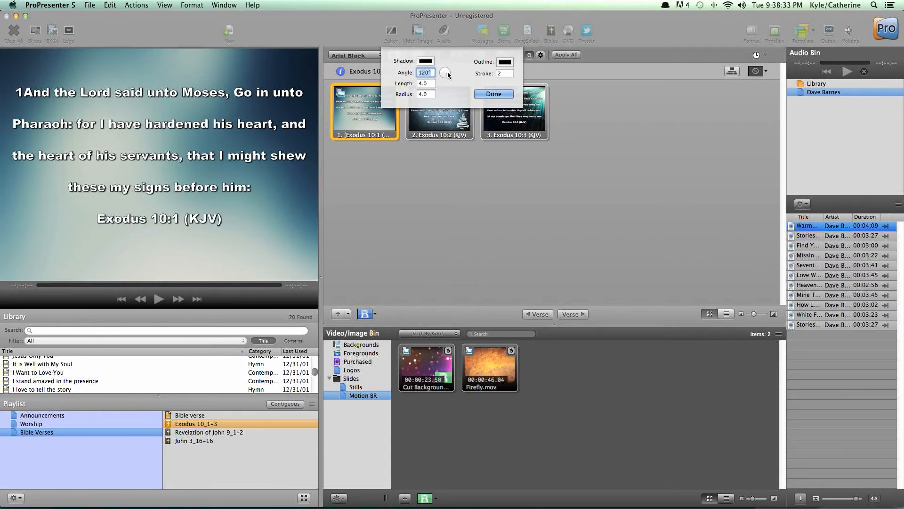
{"action": "left_click", "coordinate": [501, 95]}
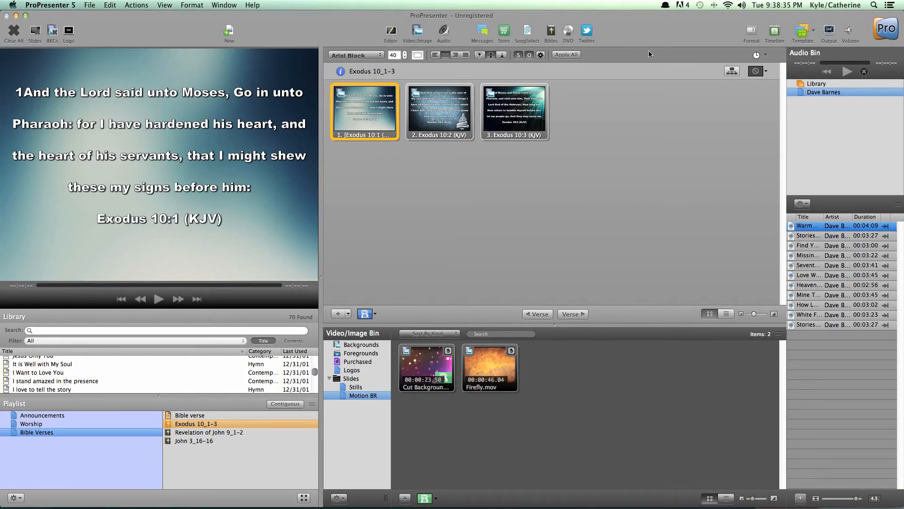
Step: Set the Exodus document's own transition to the first Top effect and present its slides in order through Exodus 10:3
{"action": "left_click", "coordinate": [755, 72]}
{"action": "left_click", "coordinate": [561, 113]}
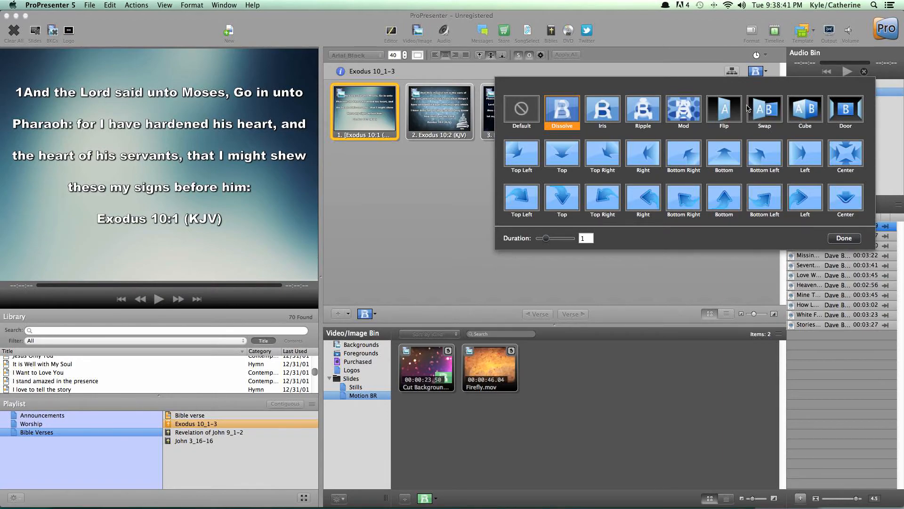
{"action": "left_click", "coordinate": [563, 160]}
{"action": "left_click", "coordinate": [372, 108]}
{"action": "left_click", "coordinate": [442, 103]}
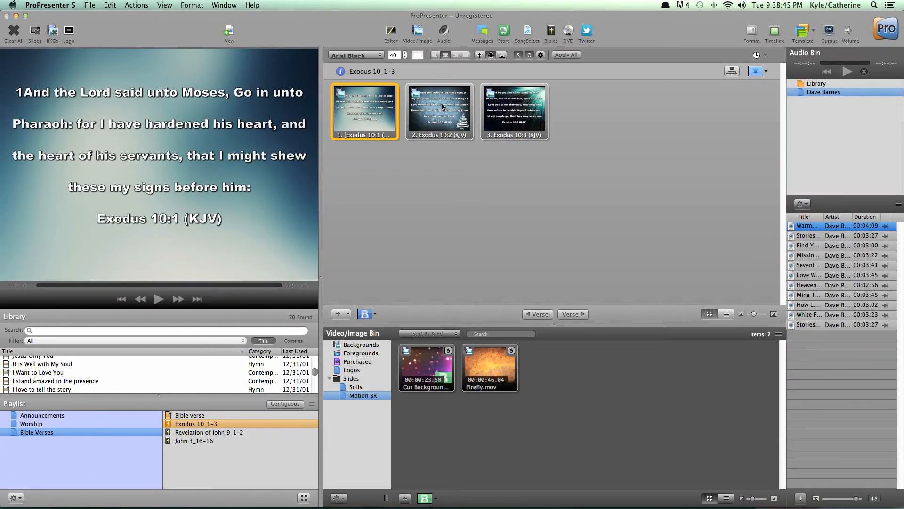
{"action": "left_click", "coordinate": [527, 124]}
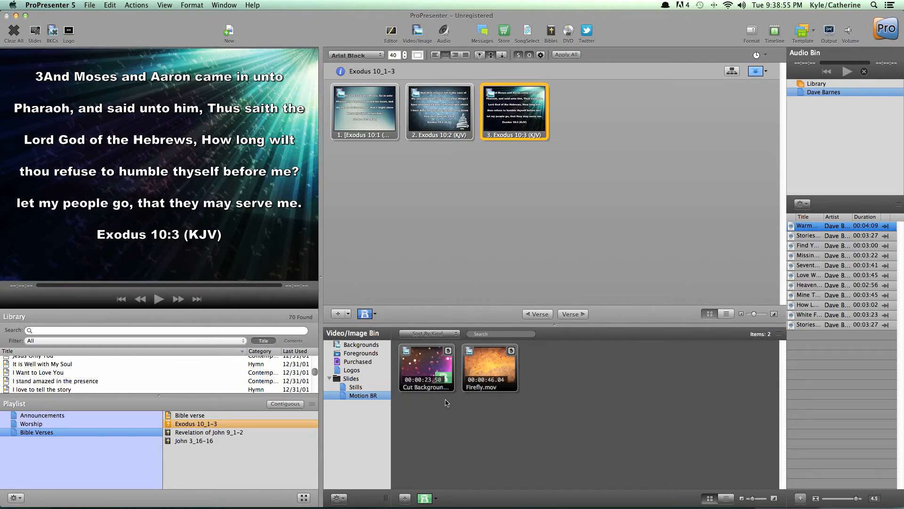
Step: View the Exodus 10:3 slide in the slide editor, close it, and toggle the Video/Image Bin off and on
{"action": "left_click", "coordinate": [391, 32]}
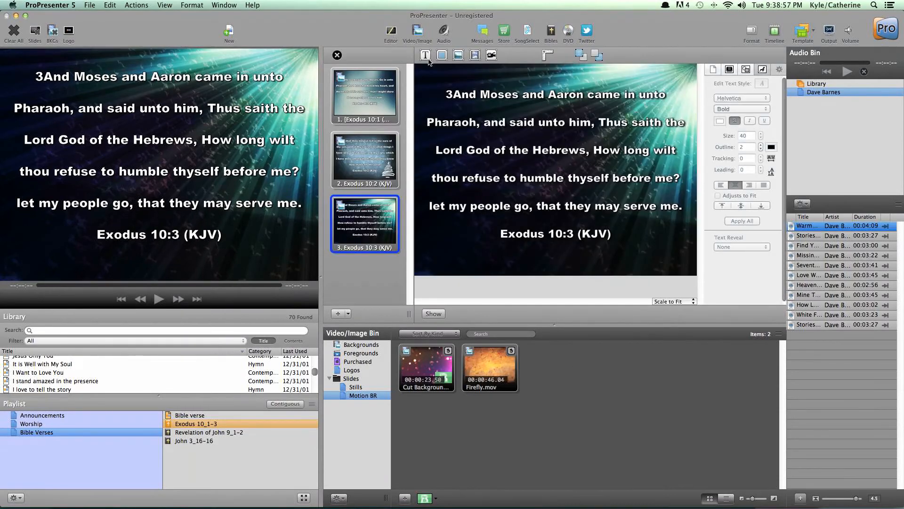
{"action": "left_click", "coordinate": [337, 56]}
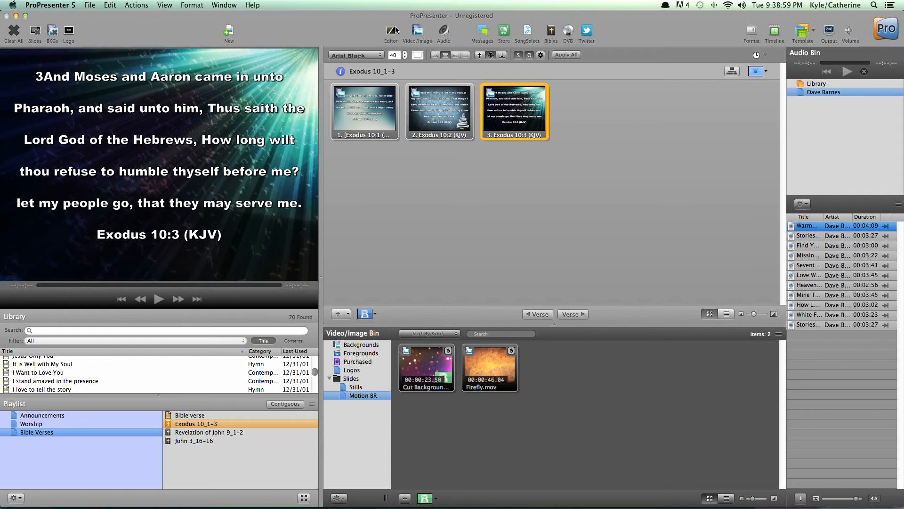
{"action": "left_click", "coordinate": [413, 31]}
{"action": "left_click", "coordinate": [413, 31]}
Step: View the Messages window with its Countdown message, close it, and check the SongSelect tool
{"action": "left_click", "coordinate": [485, 32]}
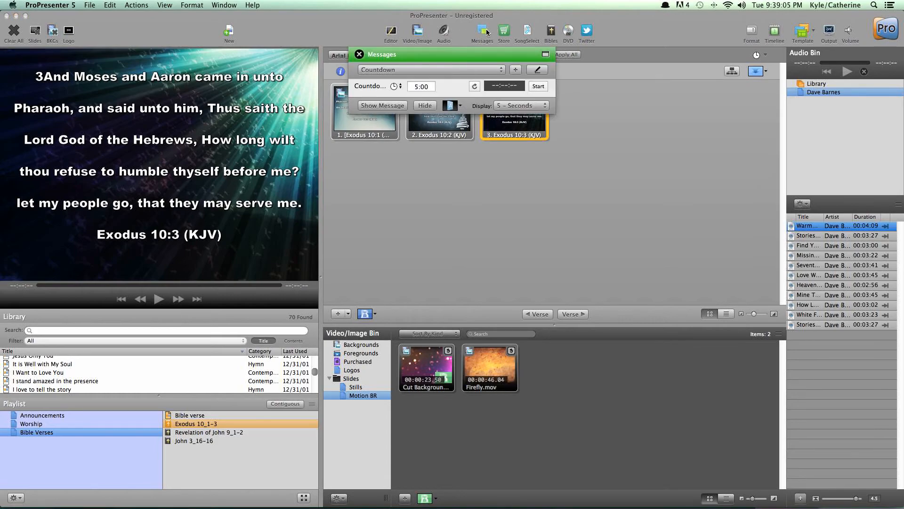
{"action": "left_click", "coordinate": [358, 54]}
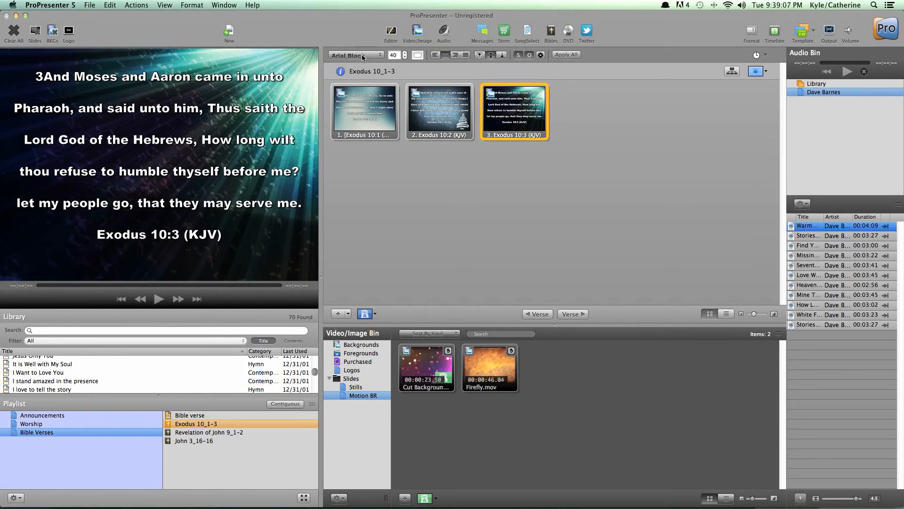
{"action": "left_click", "coordinate": [526, 31]}
{"action": "left_click", "coordinate": [526, 31]}
Step: Open the Twitter window, search tweets for "john 3:16" and dismiss the alert
{"action": "left_click", "coordinate": [584, 33]}
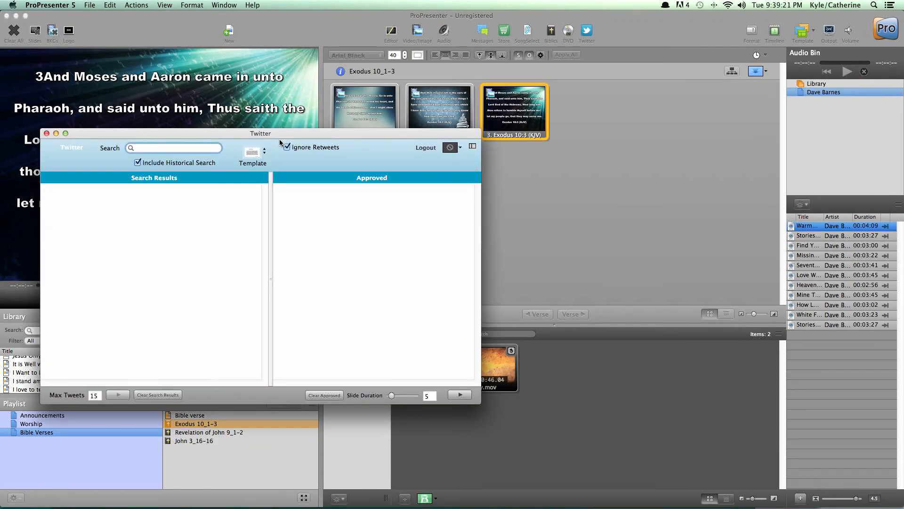
{"action": "type", "text": "john 3:16"}
{"action": "key", "text": "Return"}
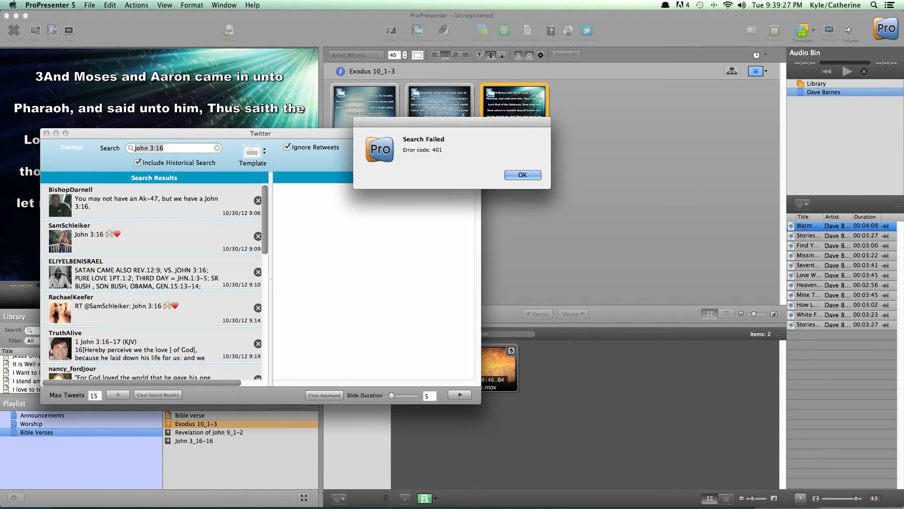
{"action": "key", "text": "Return"}
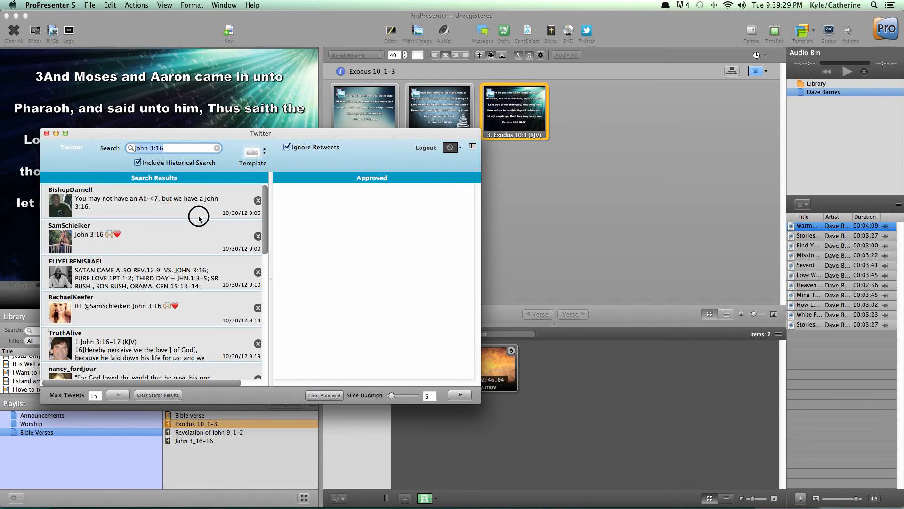
Step: Remove the second tweet from the search results and close the Twitter window
{"action": "left_click", "coordinate": [255, 237]}
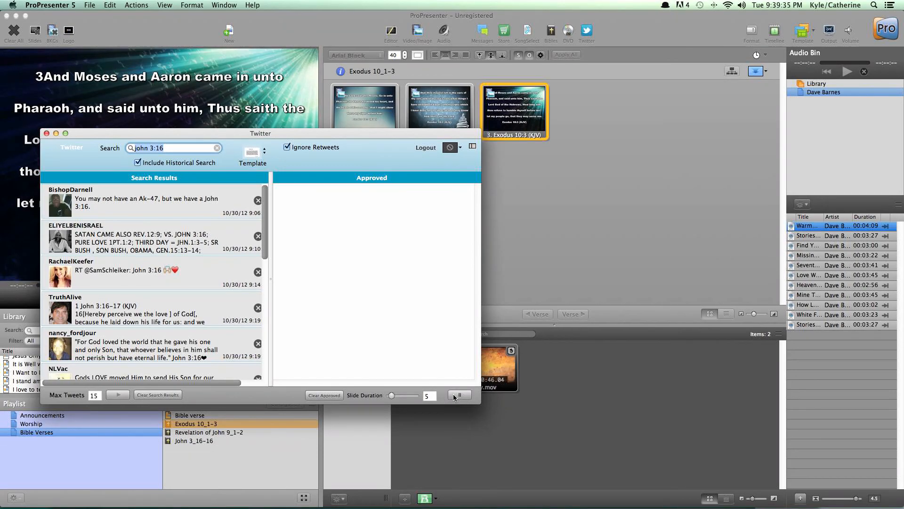
{"action": "key", "text": "super+w"}
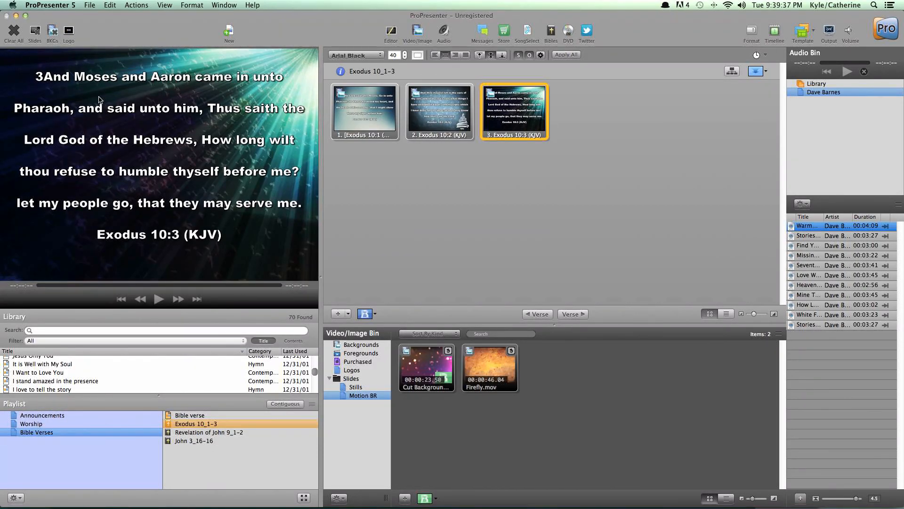